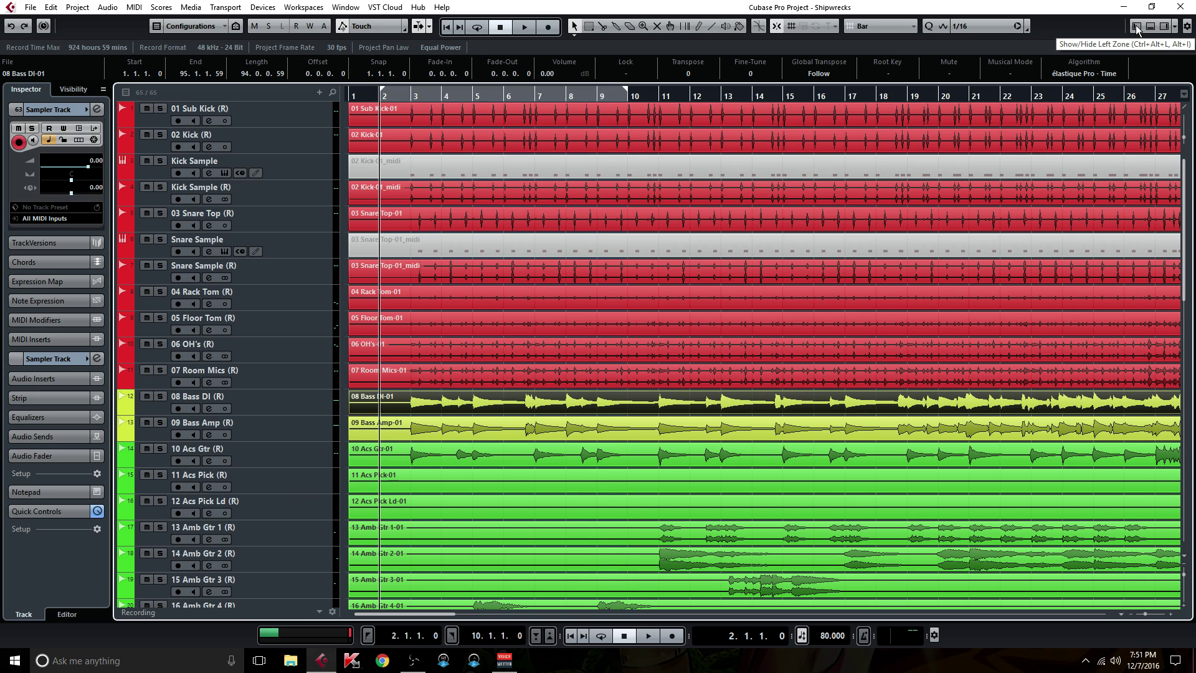
Step: Hide and reshow the Inspector panel twice
{"action": "left_click", "coordinate": [1136, 27]}
{"action": "left_click", "coordinate": [1136, 26]}
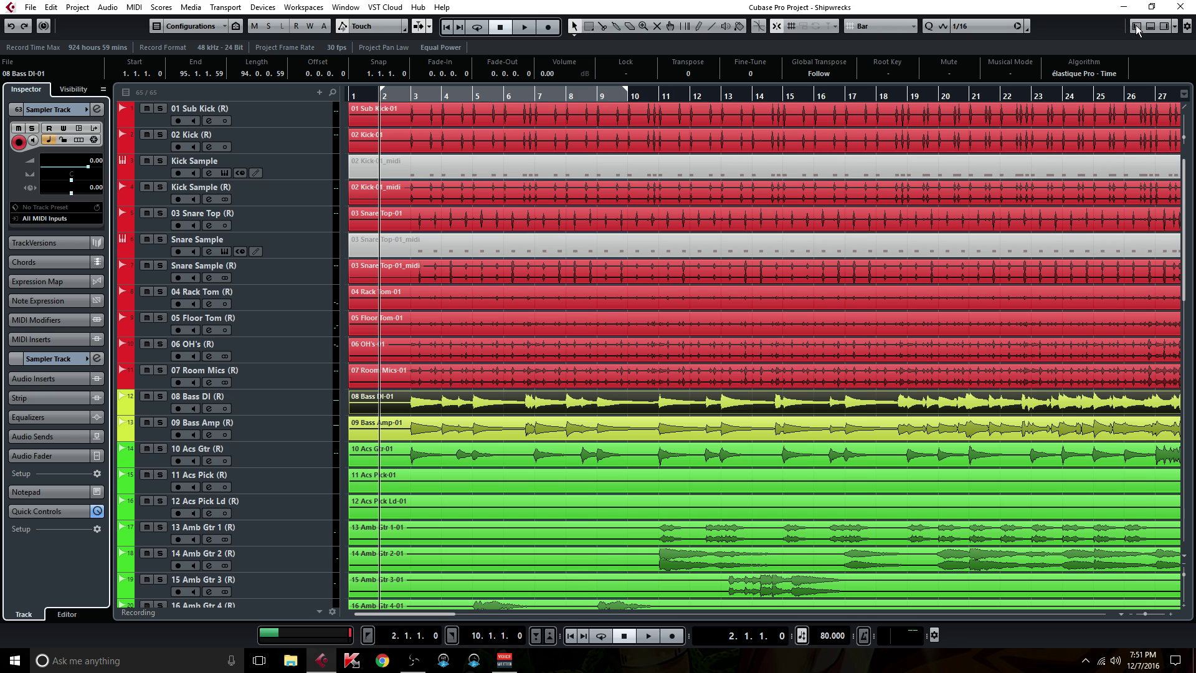
{"action": "left_click", "coordinate": [1137, 27]}
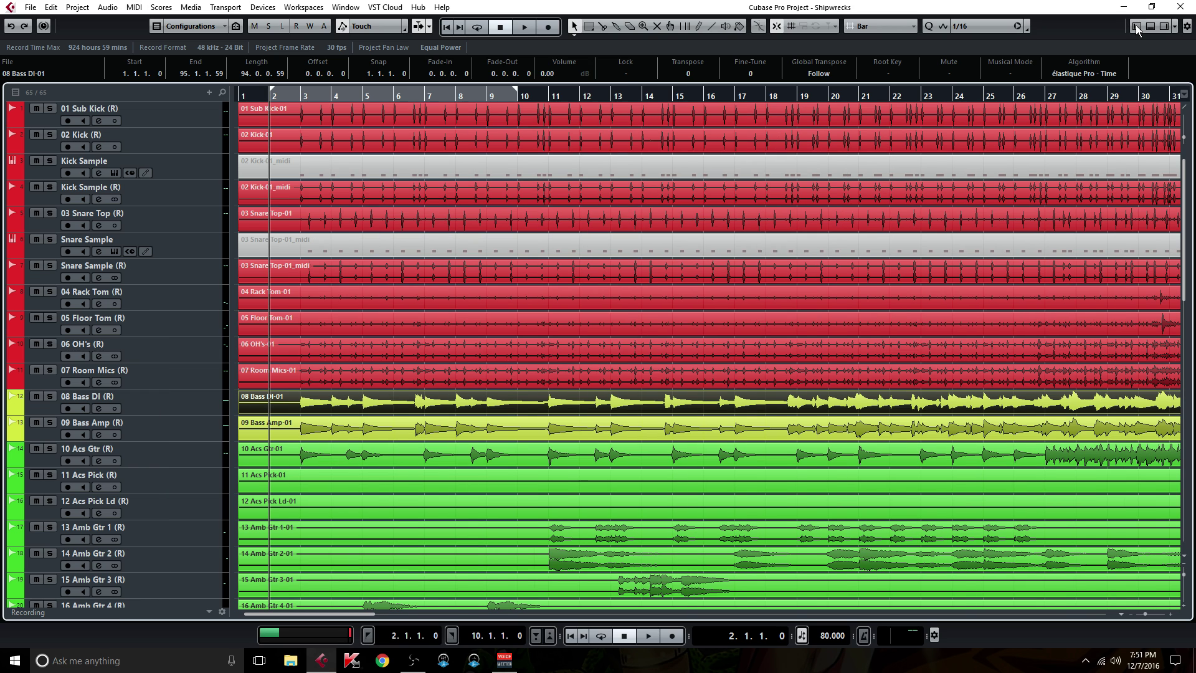
{"action": "left_click", "coordinate": [1136, 26]}
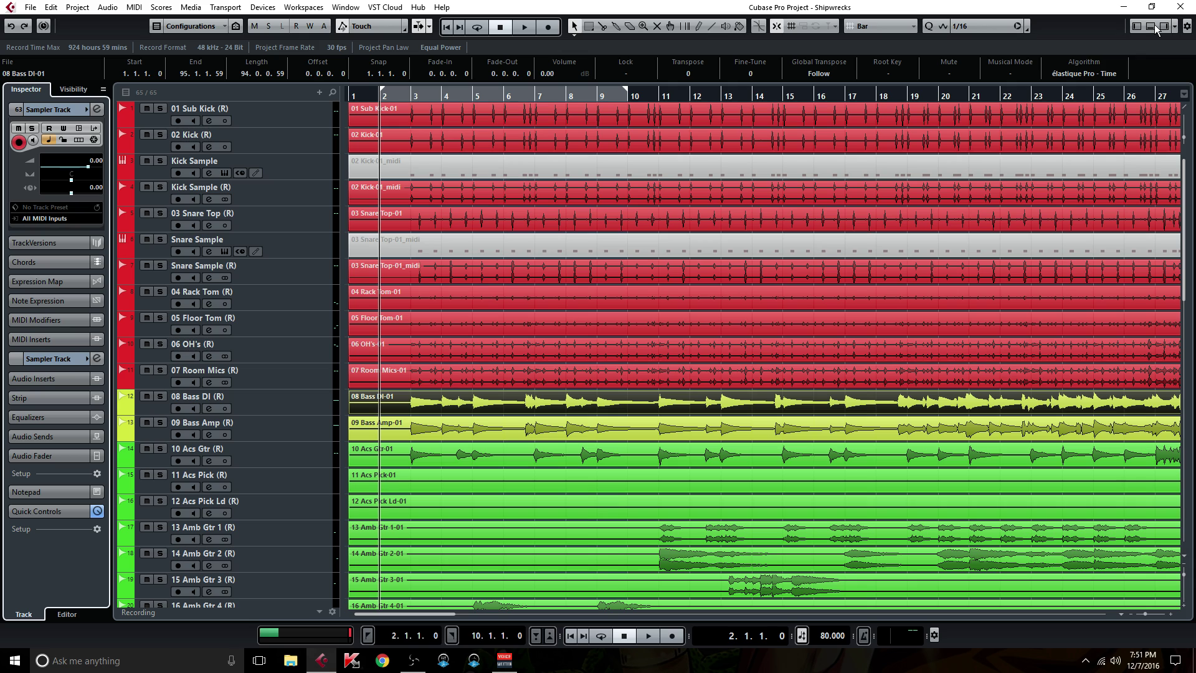
Step: Open the right side panel, switch it from VST Instruments to MediaBay, then close it
{"action": "left_click", "coordinate": [1166, 27]}
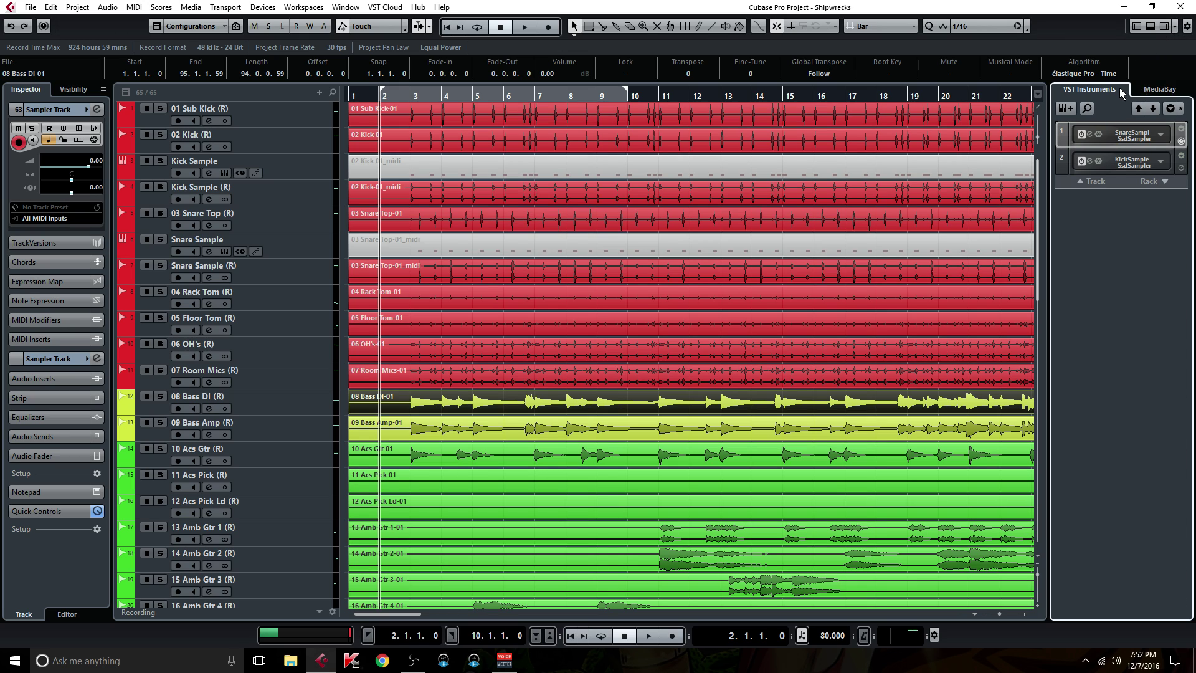
{"action": "left_click", "coordinate": [1164, 90]}
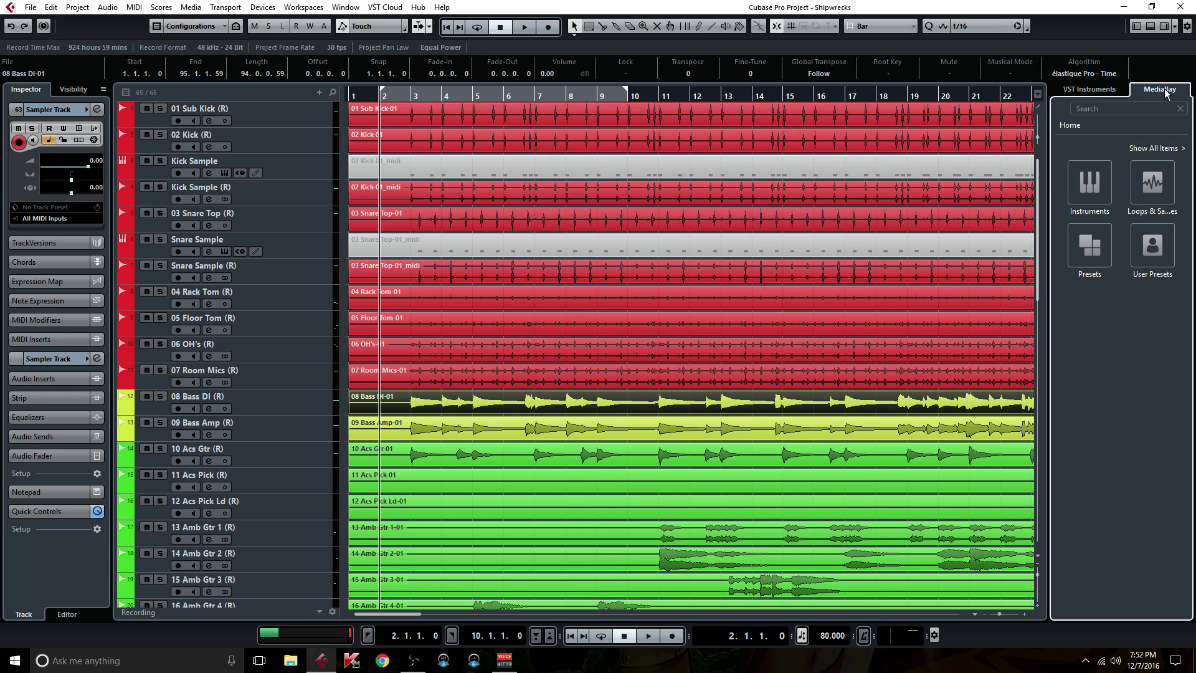
{"action": "left_click", "coordinate": [1164, 27]}
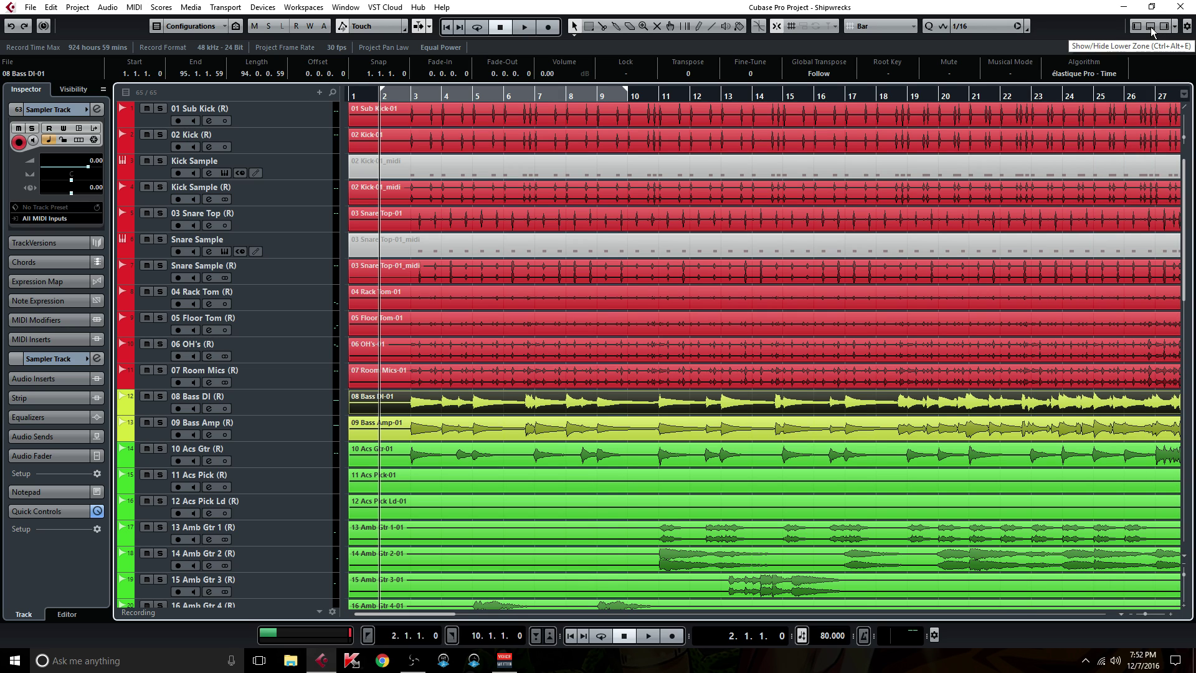
Step: Dock the mixer below the project tracks and scroll across its channel strips
{"action": "left_click", "coordinate": [1152, 28]}
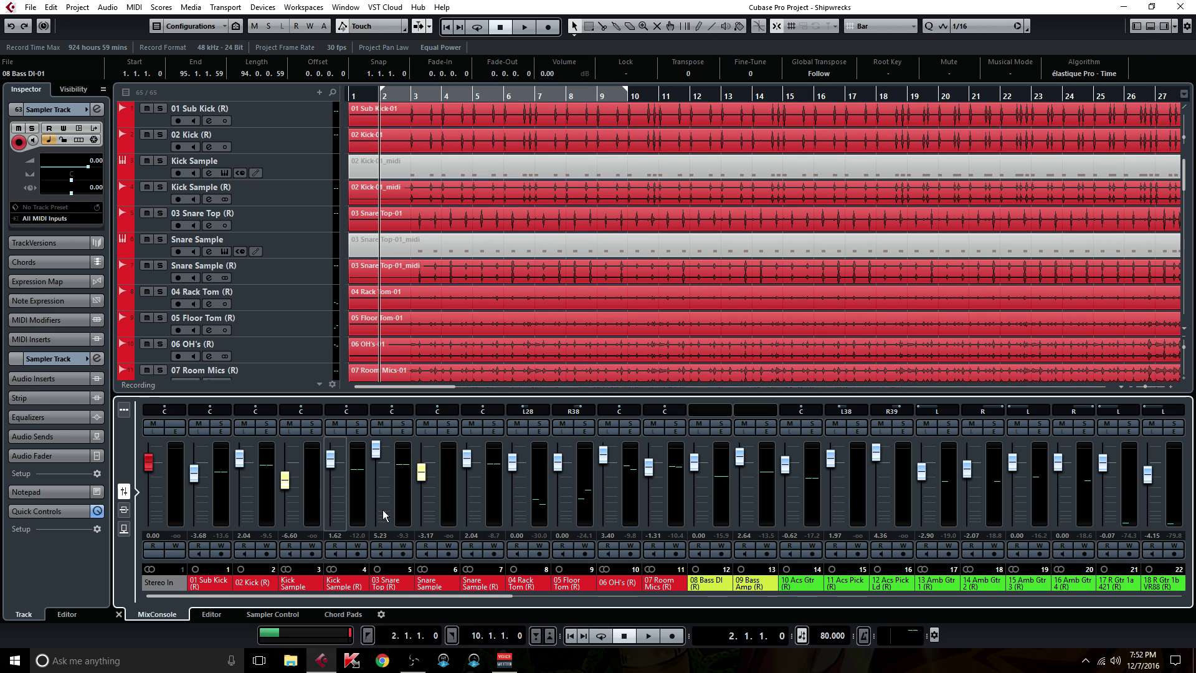
{"action": "left_click_drag", "start_coordinate": [454, 595], "coordinate": [487, 597]}
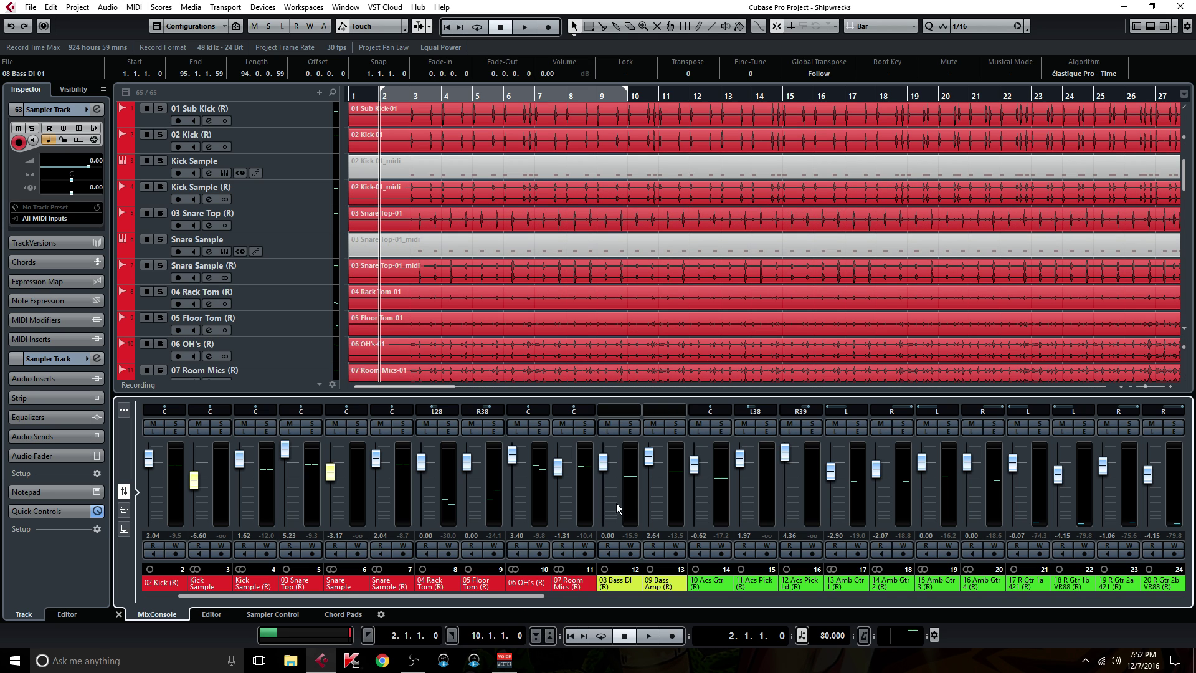
{"action": "scroll", "coordinate": [737, 221], "scroll_direction": "down", "scroll_amount": 3}
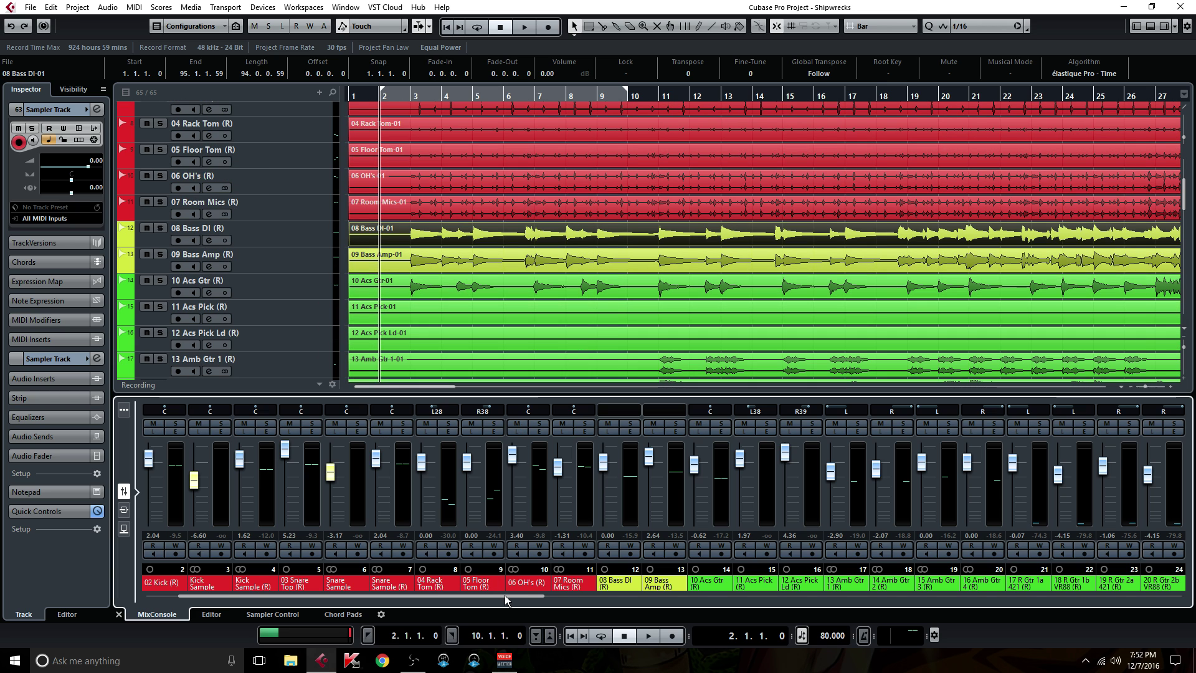
{"action": "left_click_drag", "start_coordinate": [506, 600], "coordinate": [721, 609]}
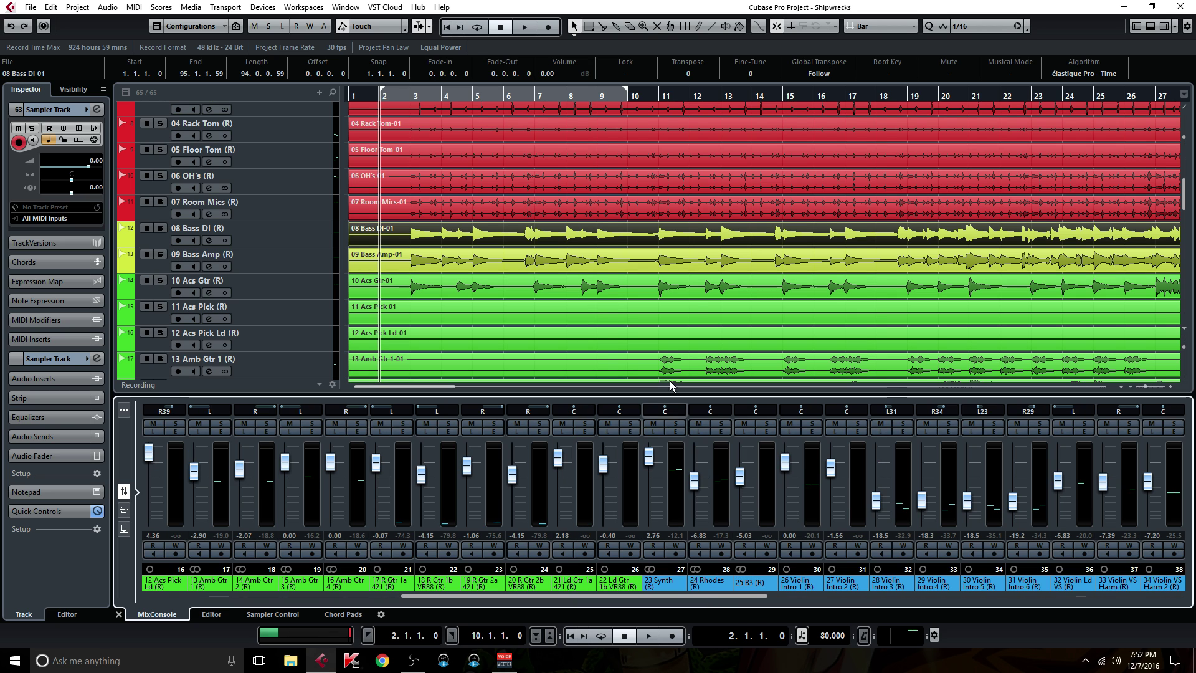
Step: Open the MixConsole in its own window with F3, then close it again
{"action": "key", "text": "F3"}
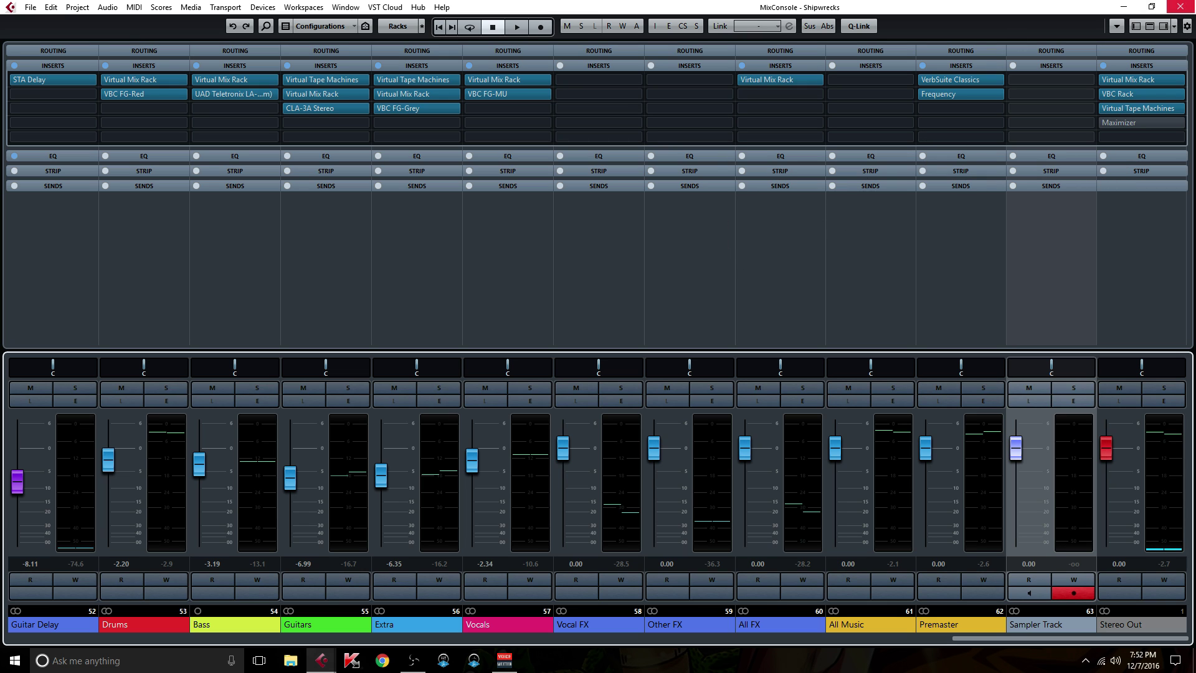
{"action": "left_click", "coordinate": [1181, 7]}
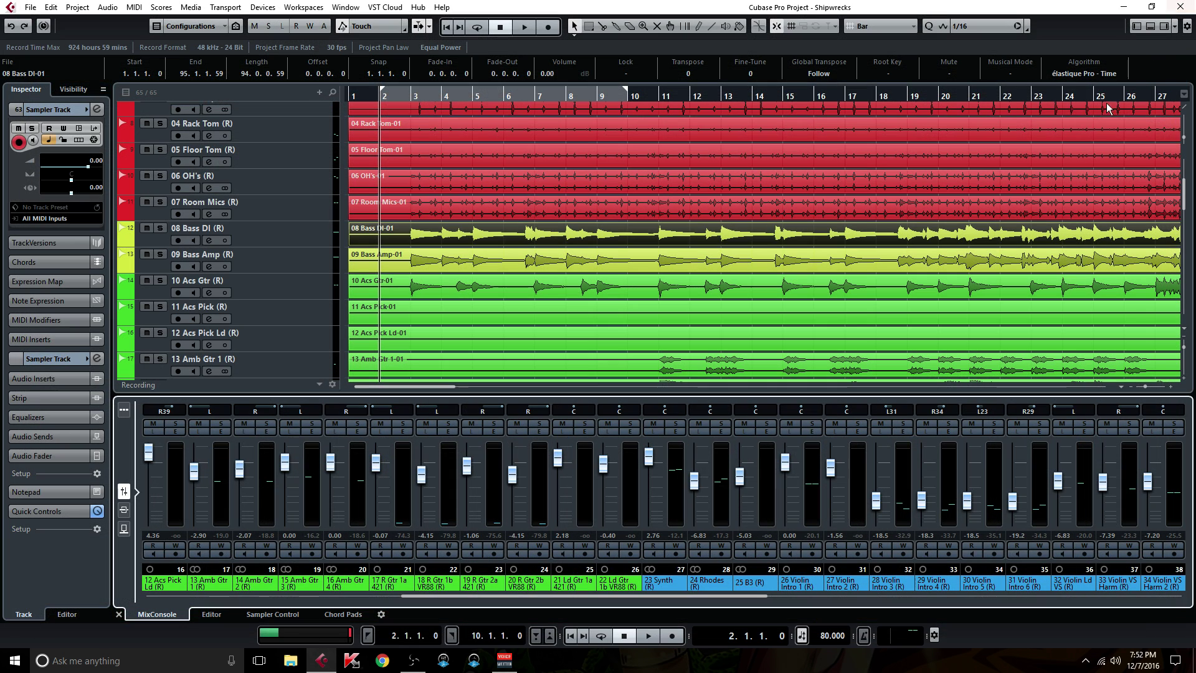
Step: In Sampler Control, move the 08 Bass DI-01.wav start marker earlier and end marker later
{"action": "left_click", "coordinate": [262, 617]}
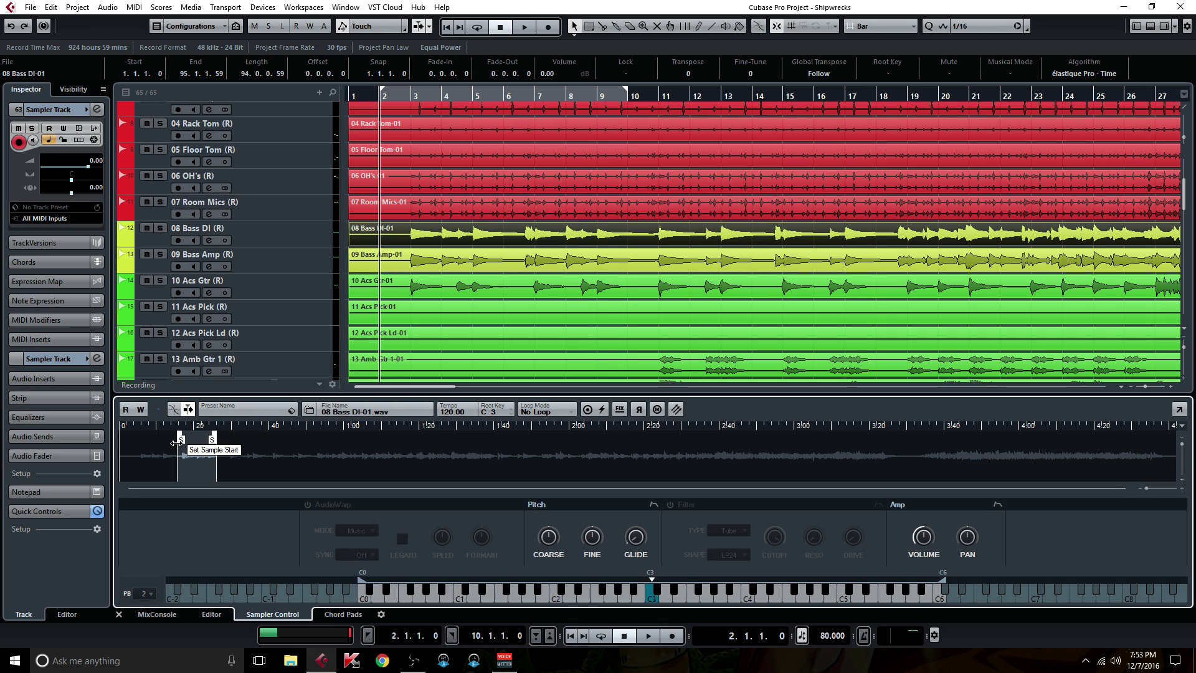
{"action": "left_click_drag", "start_coordinate": [180, 439], "coordinate": [132, 439]}
{"action": "left_click_drag", "start_coordinate": [220, 439], "coordinate": [246, 442]}
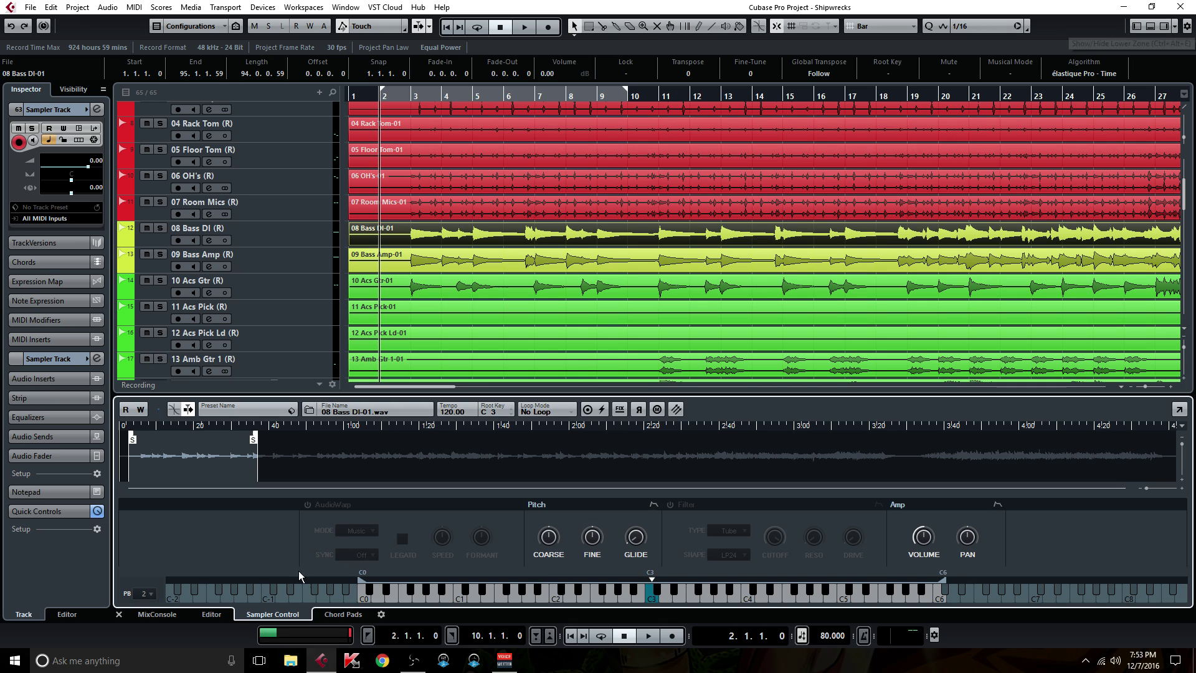
Step: Show then hide the docked mixer, and open the full MixConsole window with F3
{"action": "left_click", "coordinate": [157, 614]}
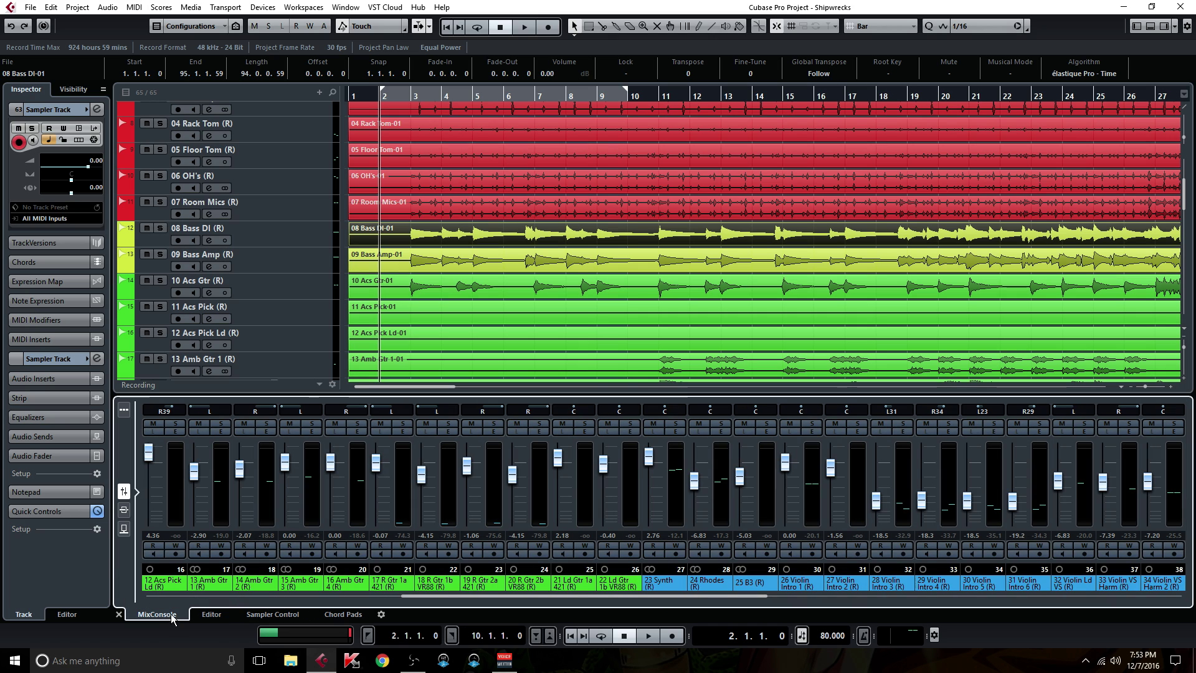
{"action": "left_click", "coordinate": [1152, 26]}
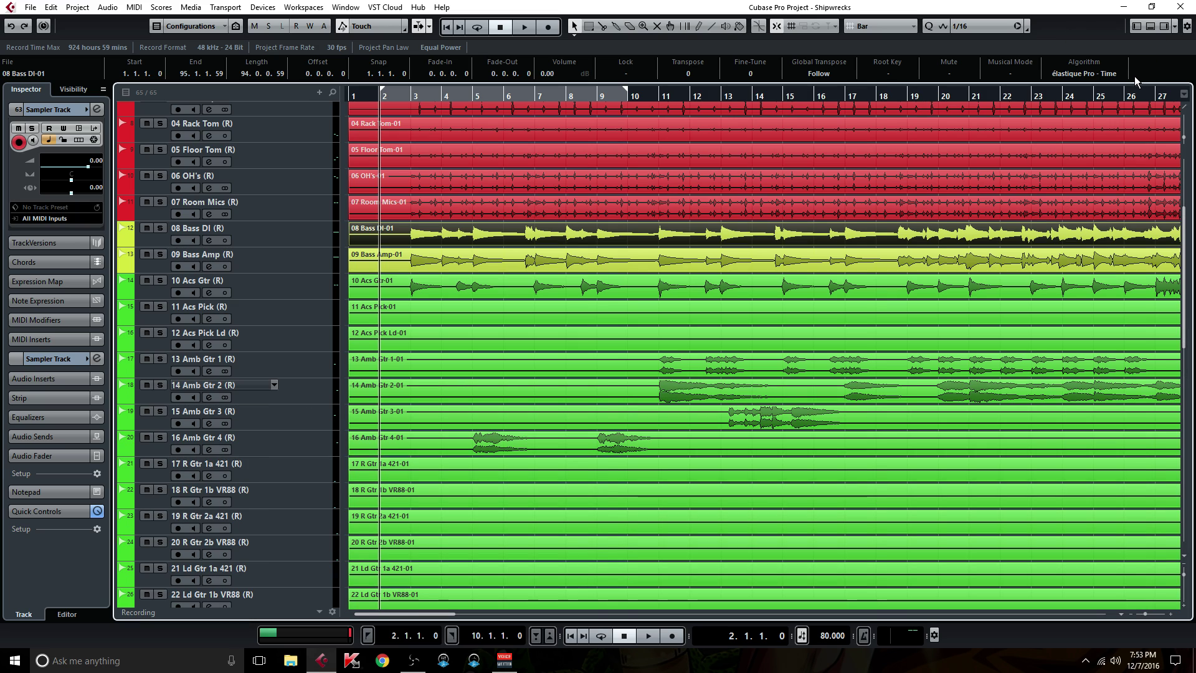
{"action": "key", "text": "F3"}
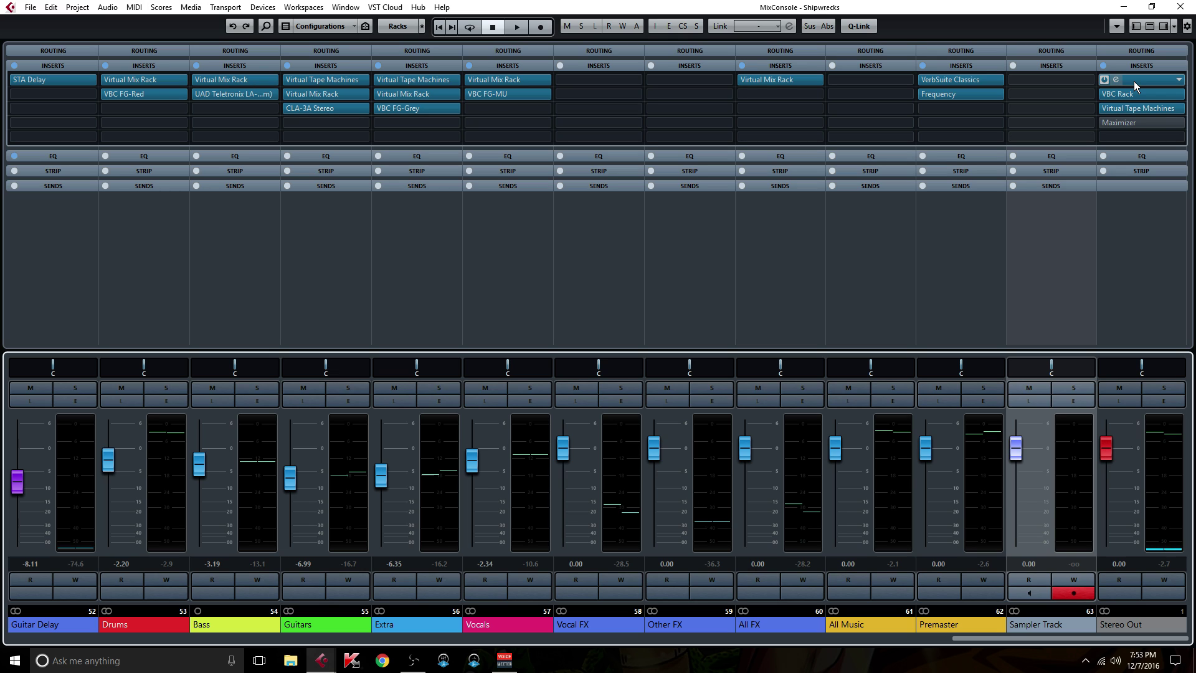
Step: Set Bass to -13.2, Guitars to 0.27, Extra to -27.9, then undo all three via History
{"action": "left_click", "coordinate": [1137, 26]}
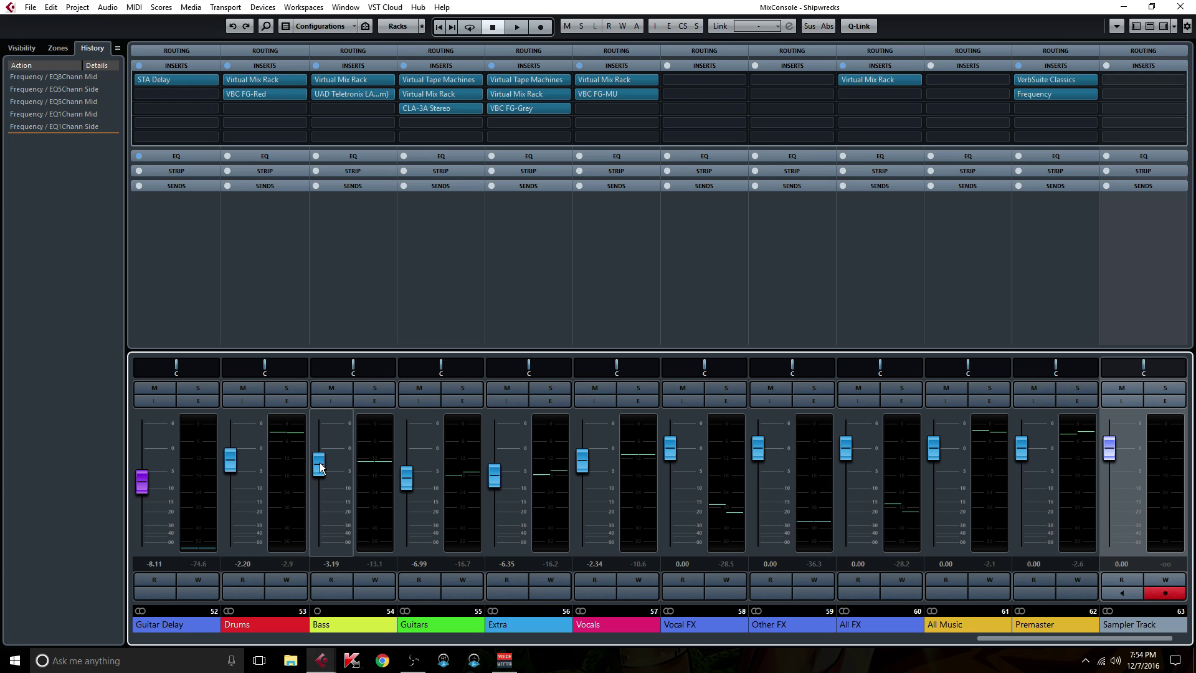
{"action": "left_click_drag", "start_coordinate": [320, 466], "coordinate": [320, 499]}
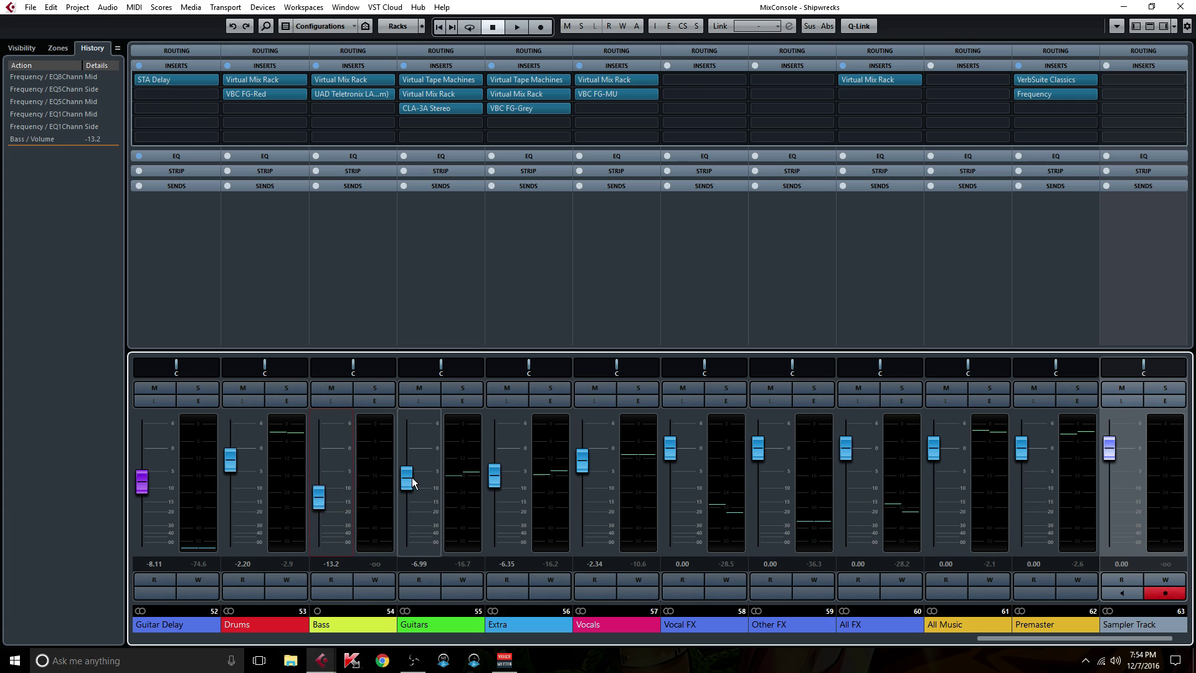
{"action": "left_click_drag", "start_coordinate": [412, 479], "coordinate": [413, 449]}
{"action": "left_click_drag", "start_coordinate": [494, 475], "coordinate": [512, 505]}
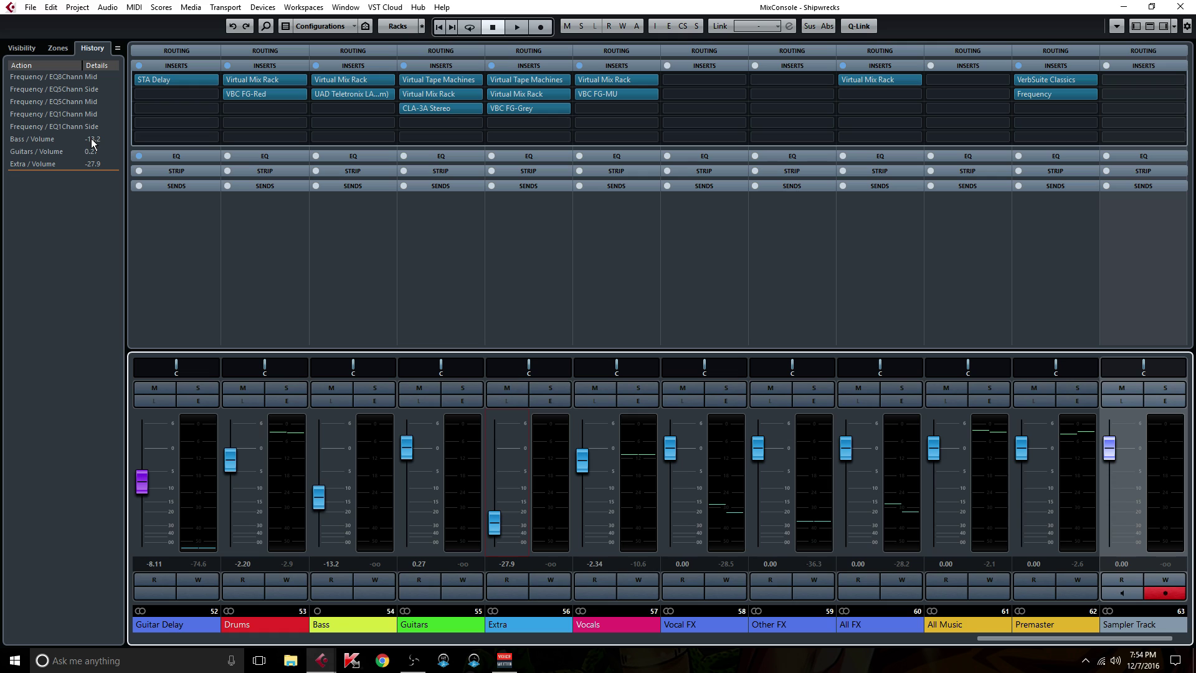
{"action": "left_click", "coordinate": [66, 149]}
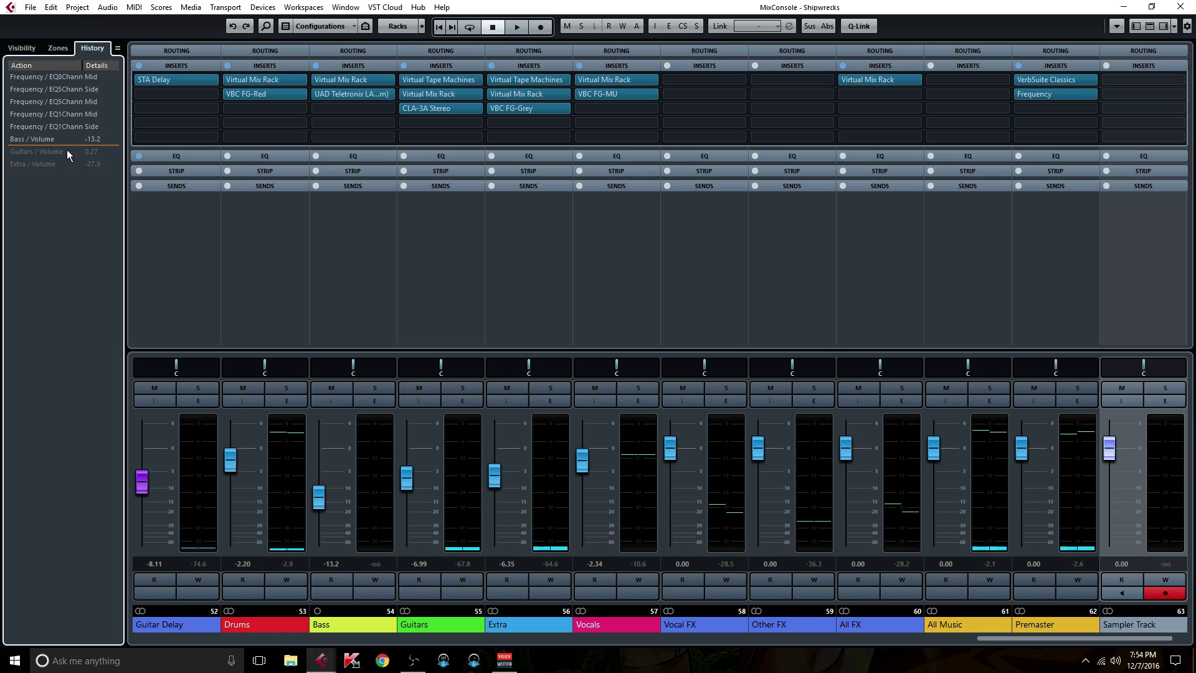
{"action": "left_click", "coordinate": [71, 139]}
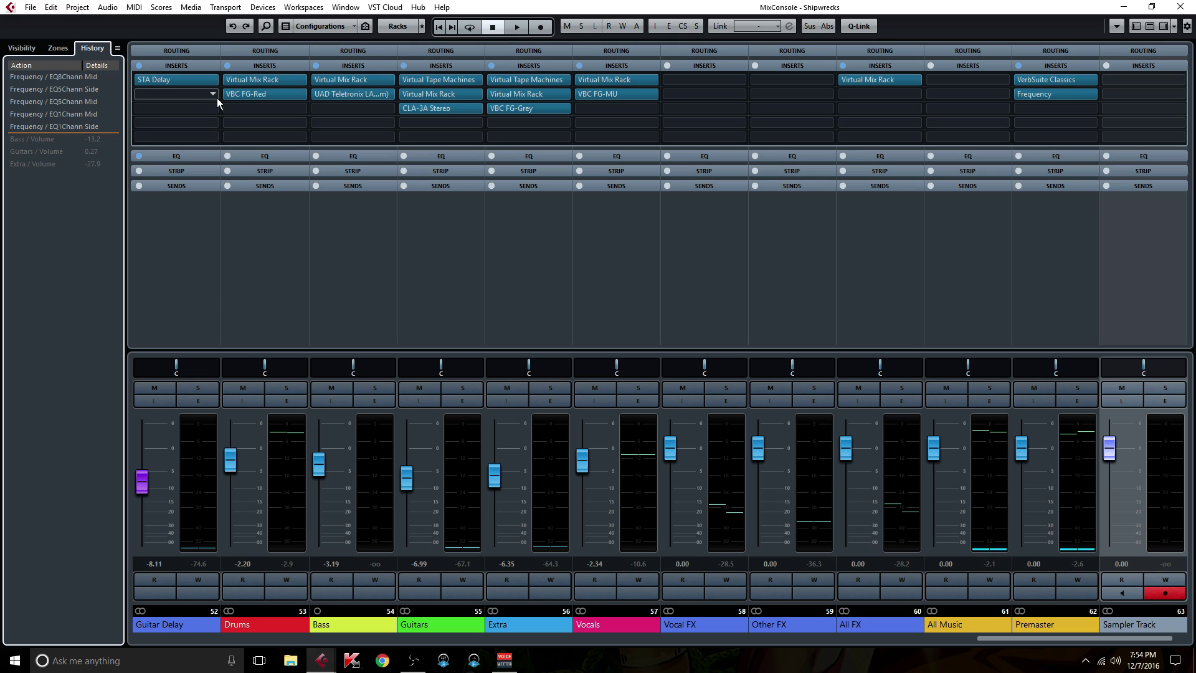
Step: Set the Vocals insert slot 2 to No Effect, then restore VBC FG-MU from History
{"action": "left_click", "coordinate": [66, 50]}
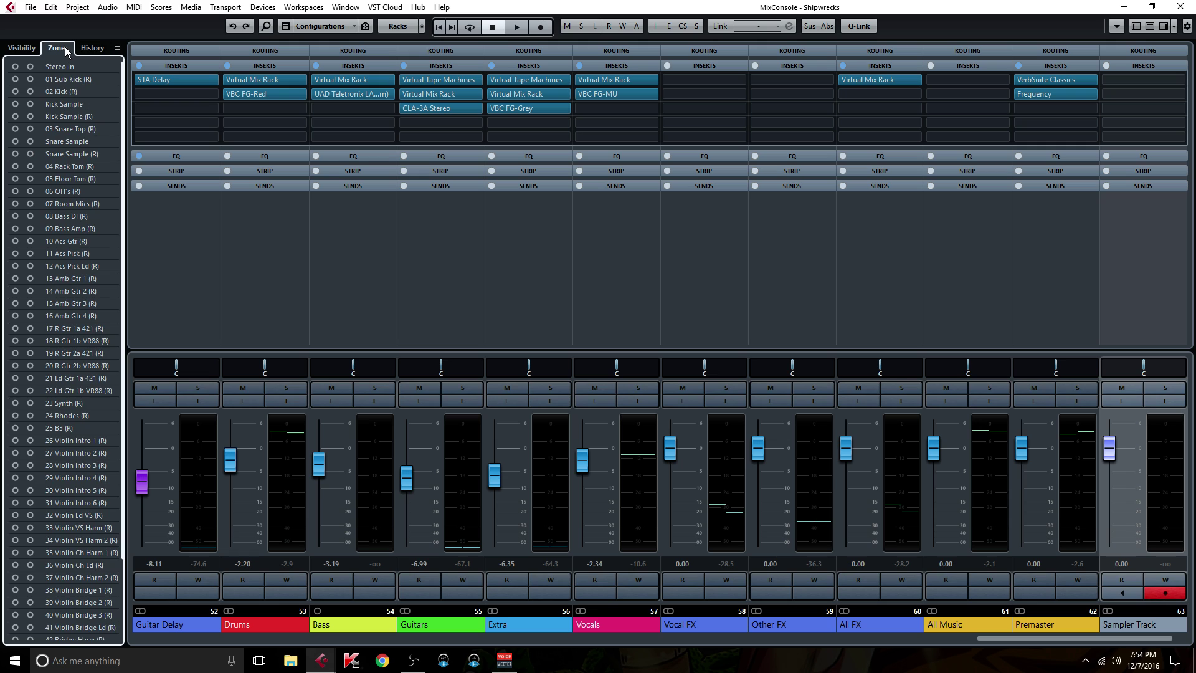
{"action": "left_click", "coordinate": [36, 50]}
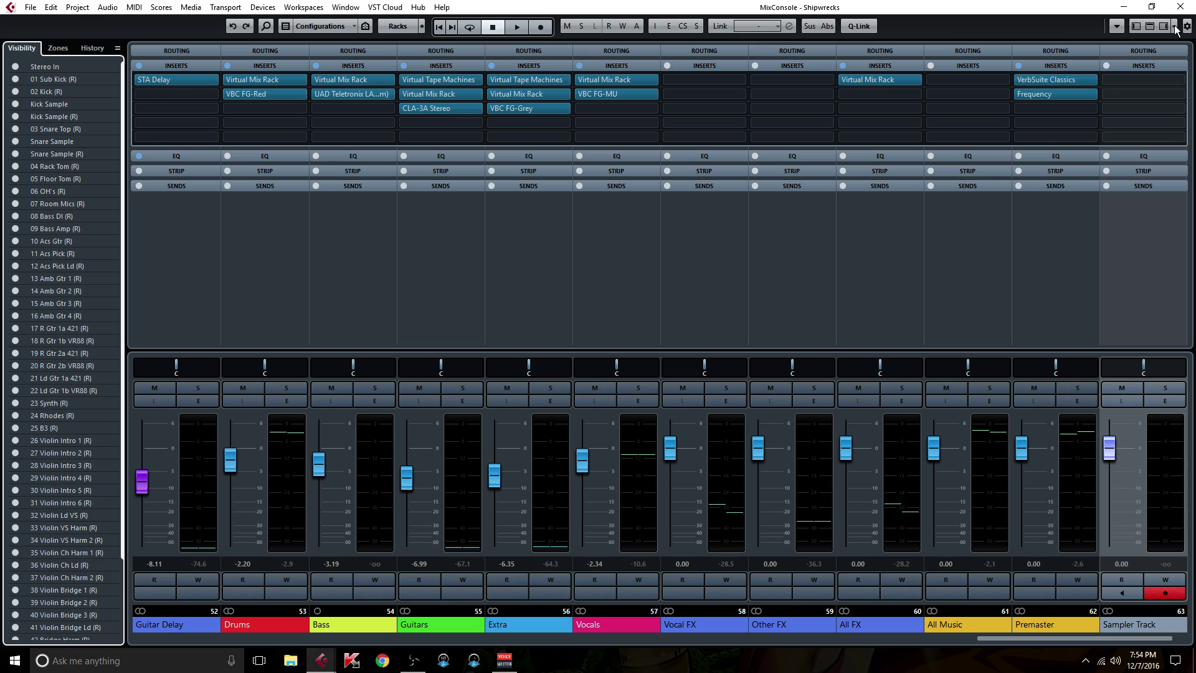
{"action": "left_click", "coordinate": [654, 95]}
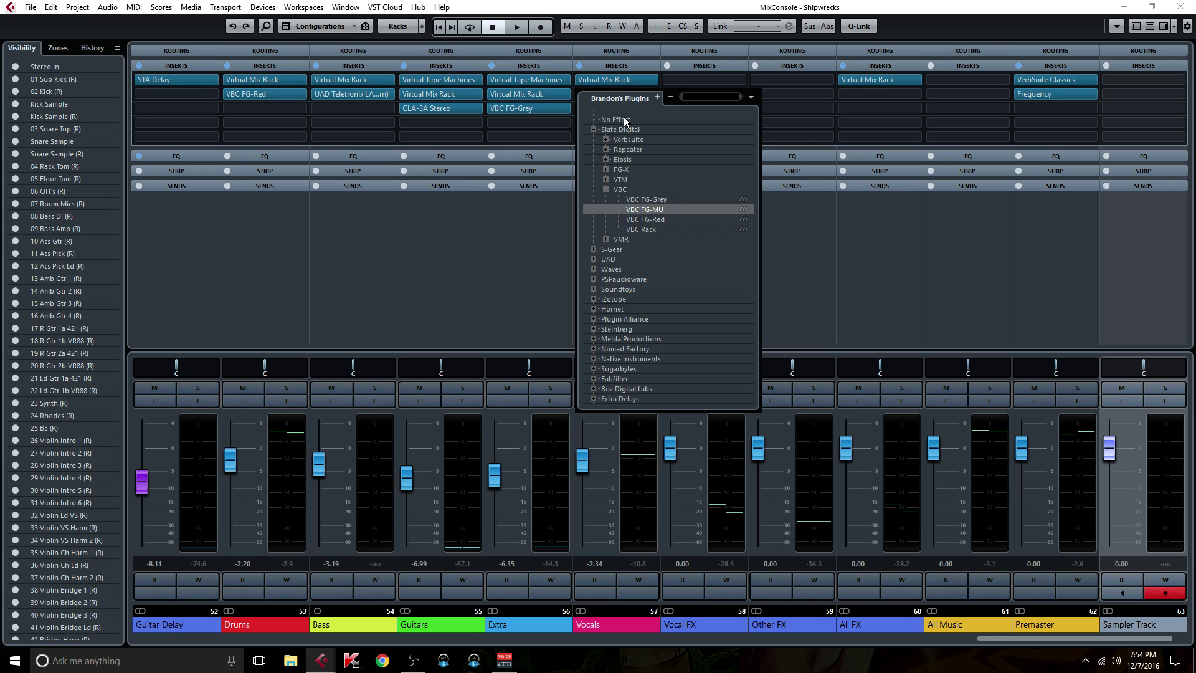
{"action": "left_click", "coordinate": [625, 120]}
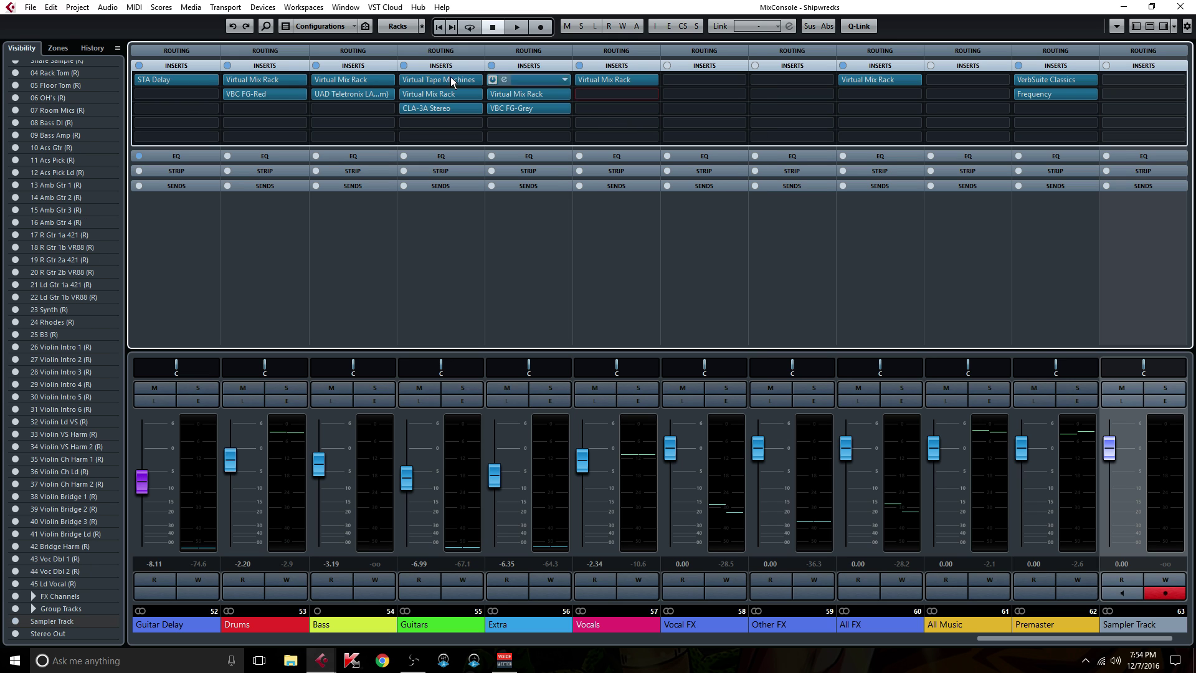
{"action": "left_click", "coordinate": [88, 46]}
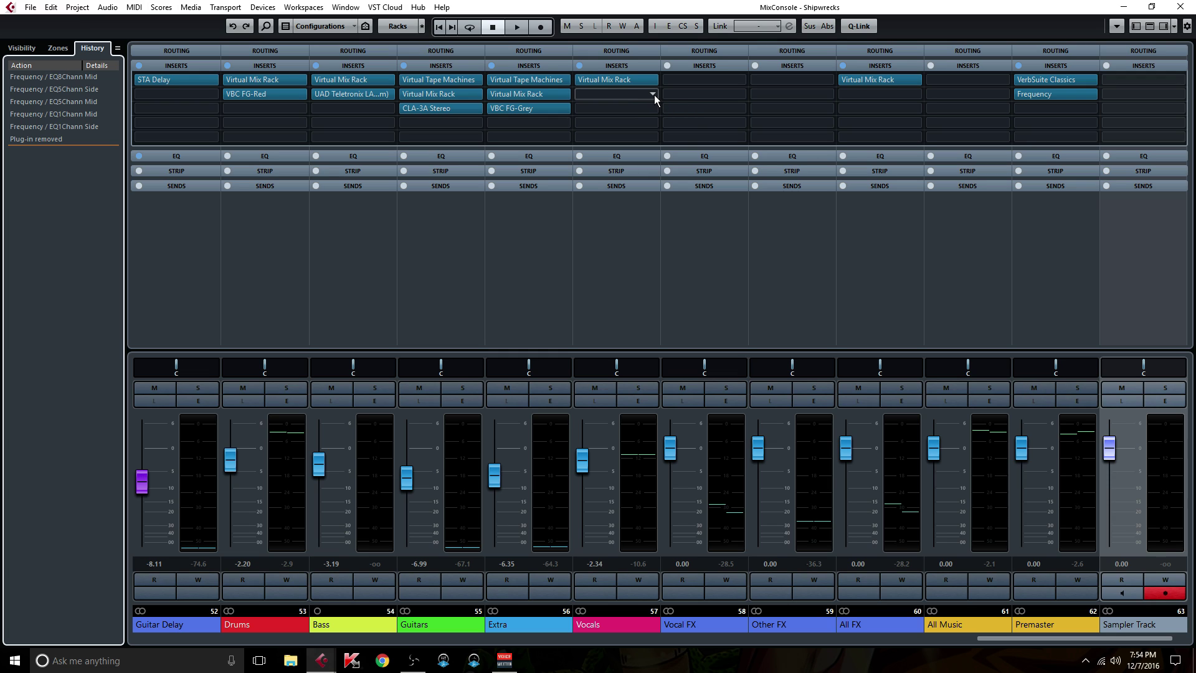
{"action": "left_click", "coordinate": [56, 137]}
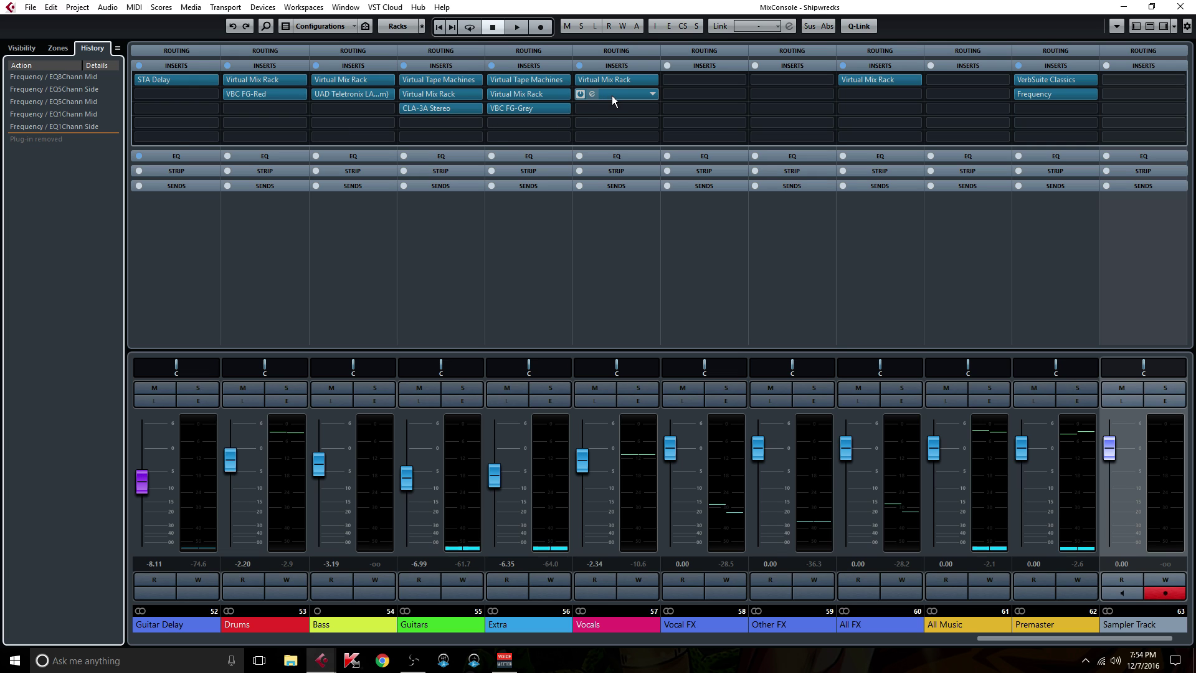
Step: Hide the MixConsole's left zone to reveal the Stereo Out channel and its inserts
{"action": "left_click", "coordinate": [1137, 27]}
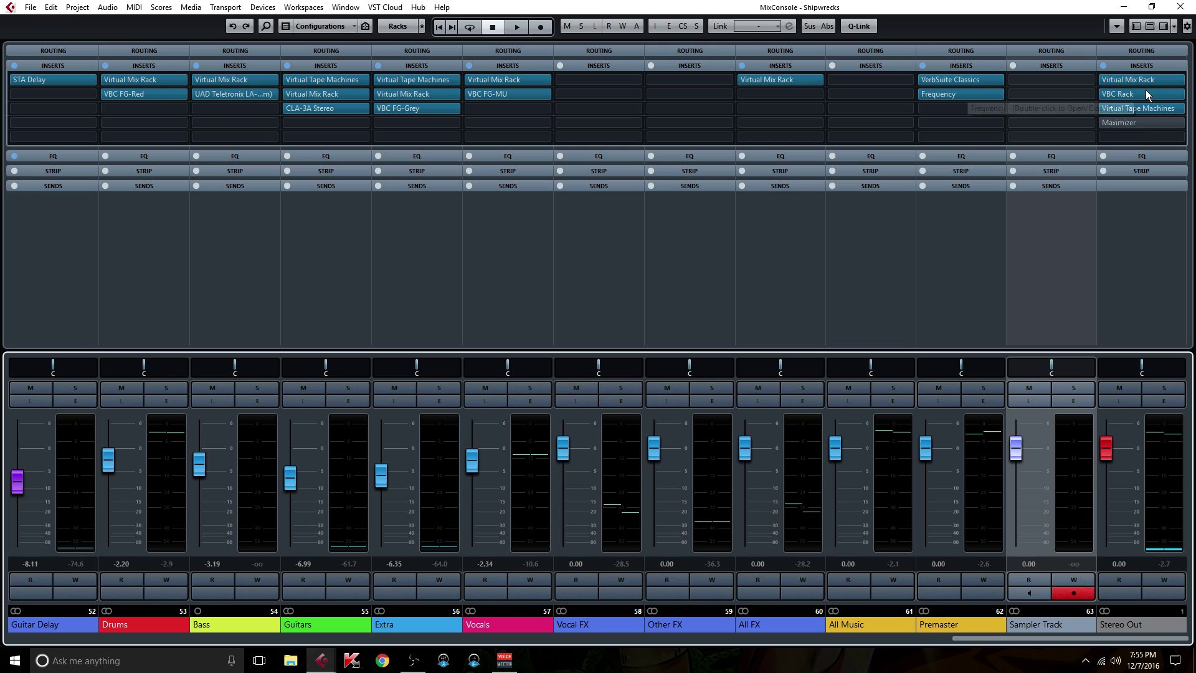
{"action": "double_click", "coordinate": [1139, 122]}
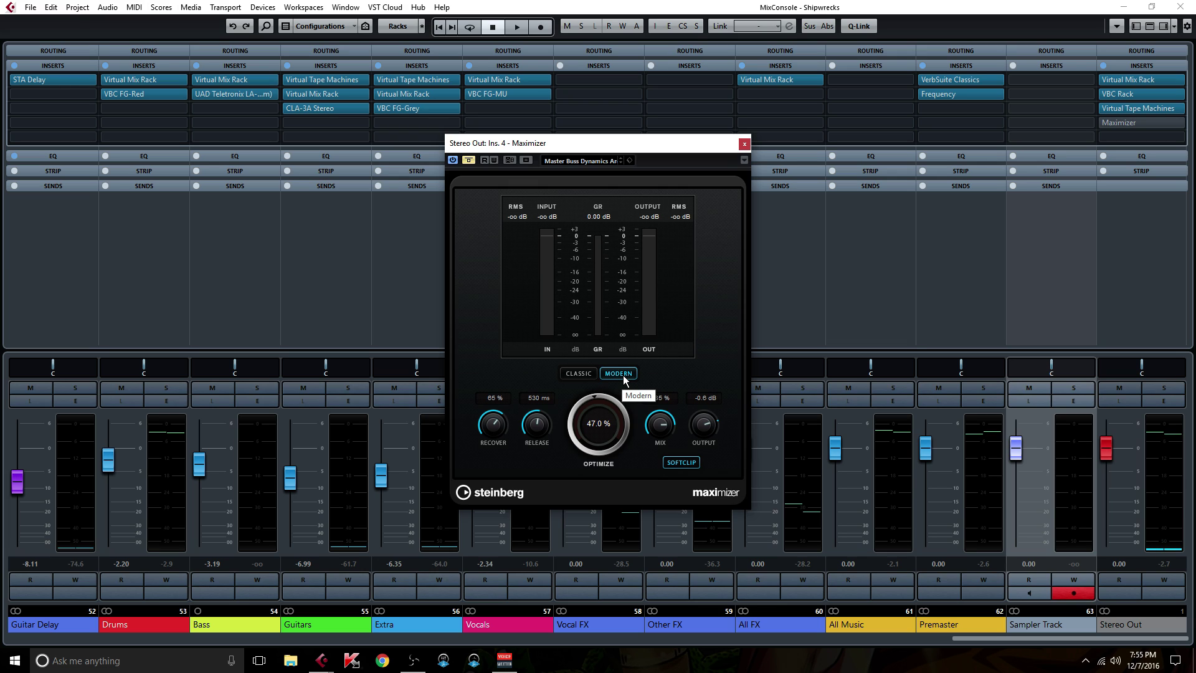
{"action": "left_click", "coordinate": [747, 145]}
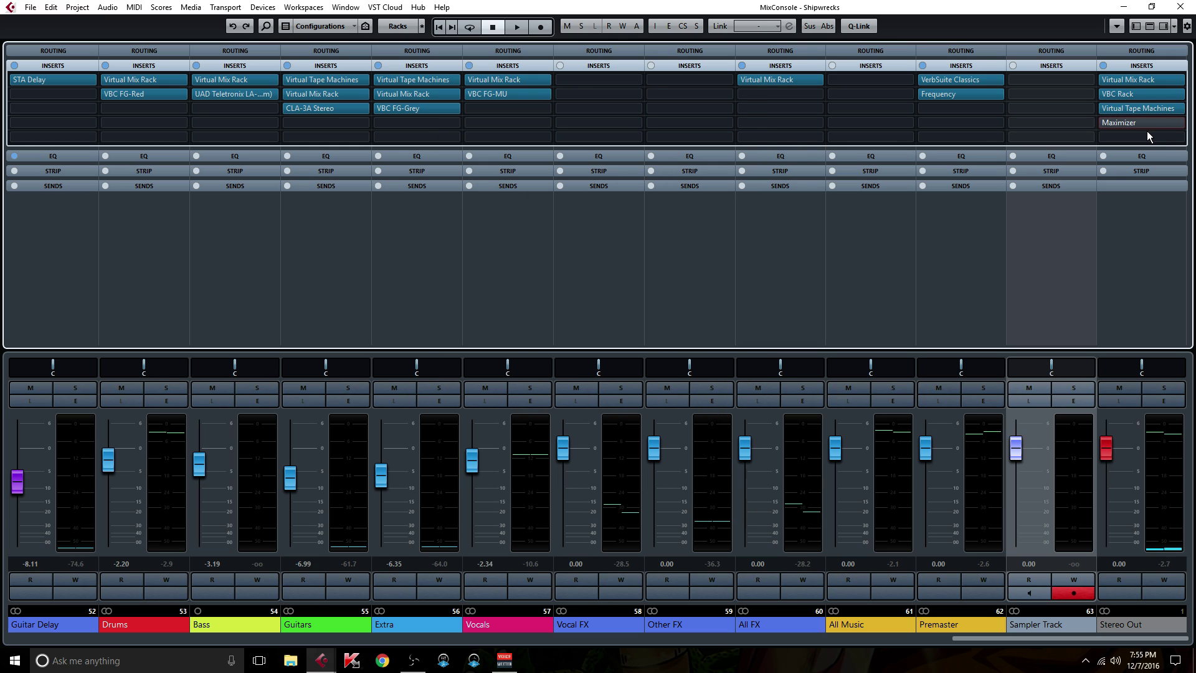
Step: Close and reopen the MixConsole, then open the Premaster channel's Frequency insert editor
{"action": "left_click", "coordinate": [1181, 7]}
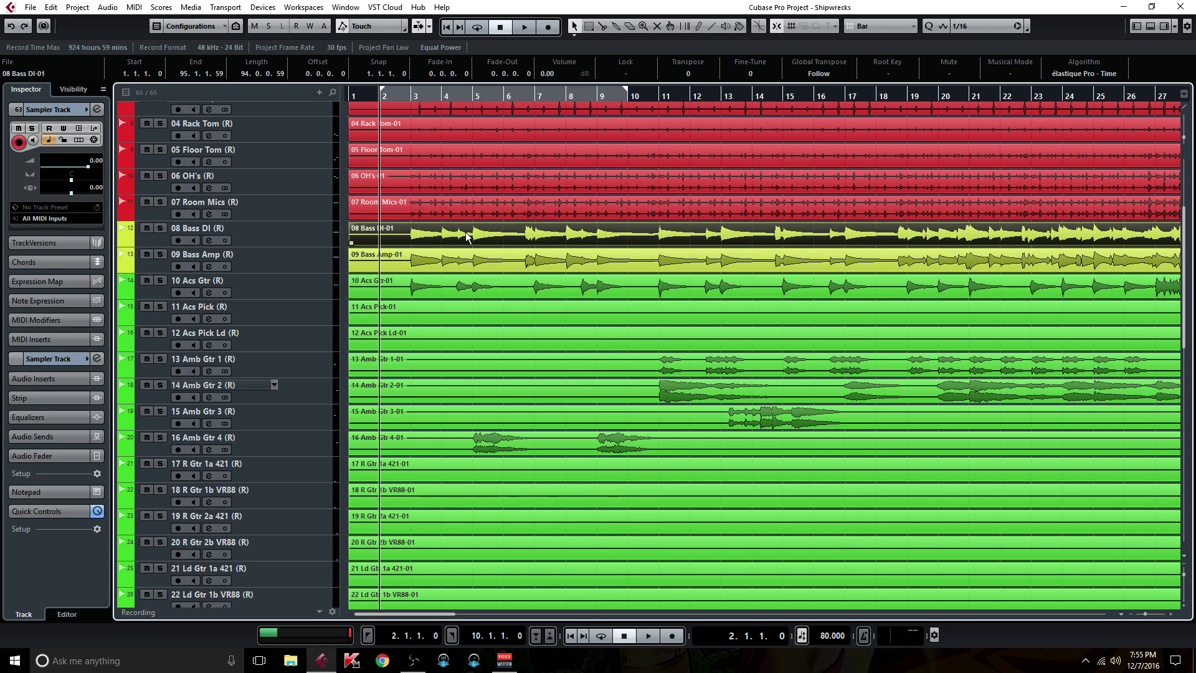
{"action": "key", "text": "F3"}
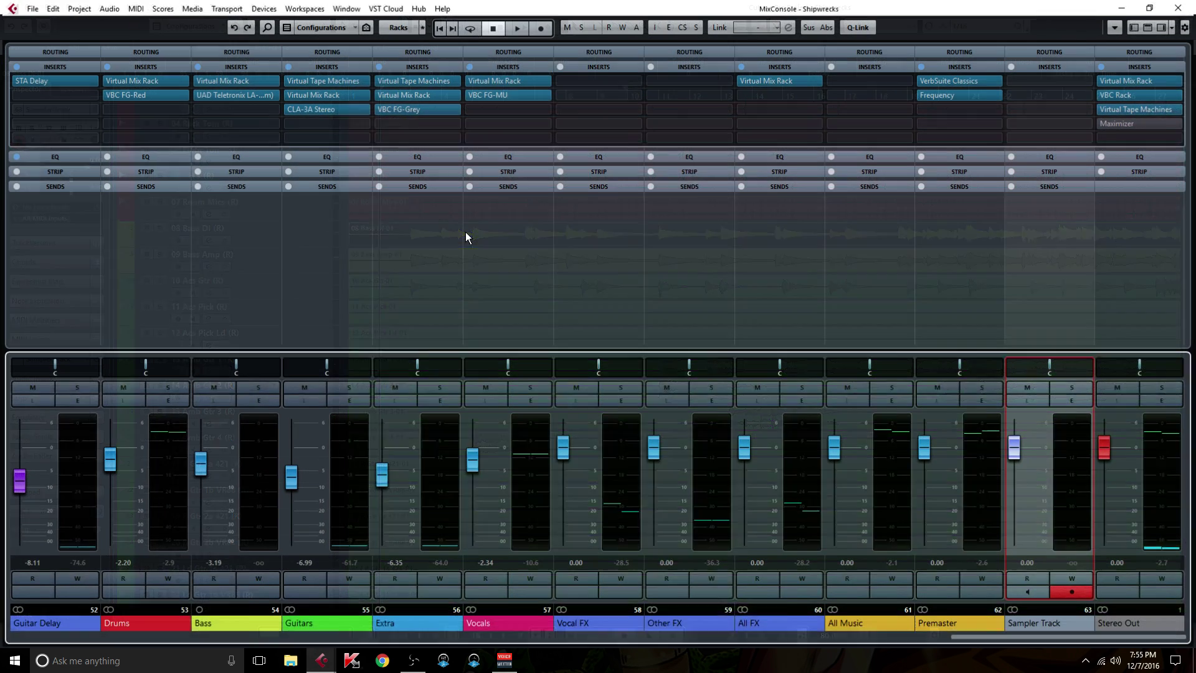
{"action": "double_click", "coordinate": [957, 96]}
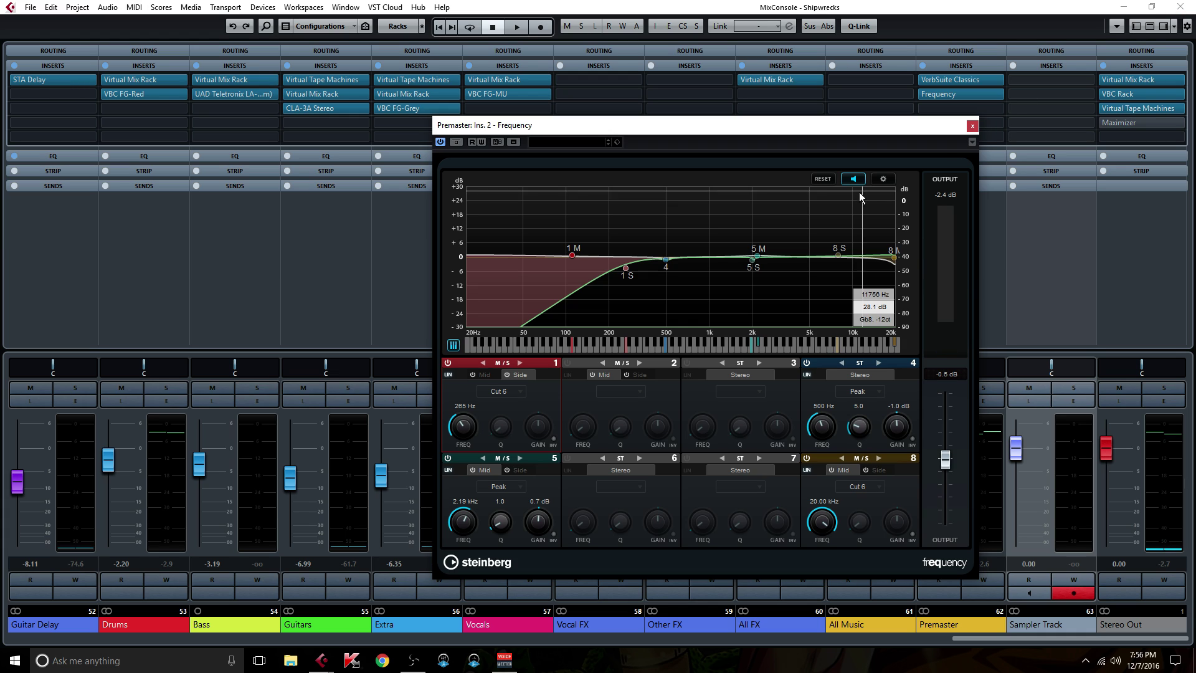
Step: Reposition the Frequency EQ window higher and further left
{"action": "left_click_drag", "start_coordinate": [653, 129], "coordinate": [657, 100]}
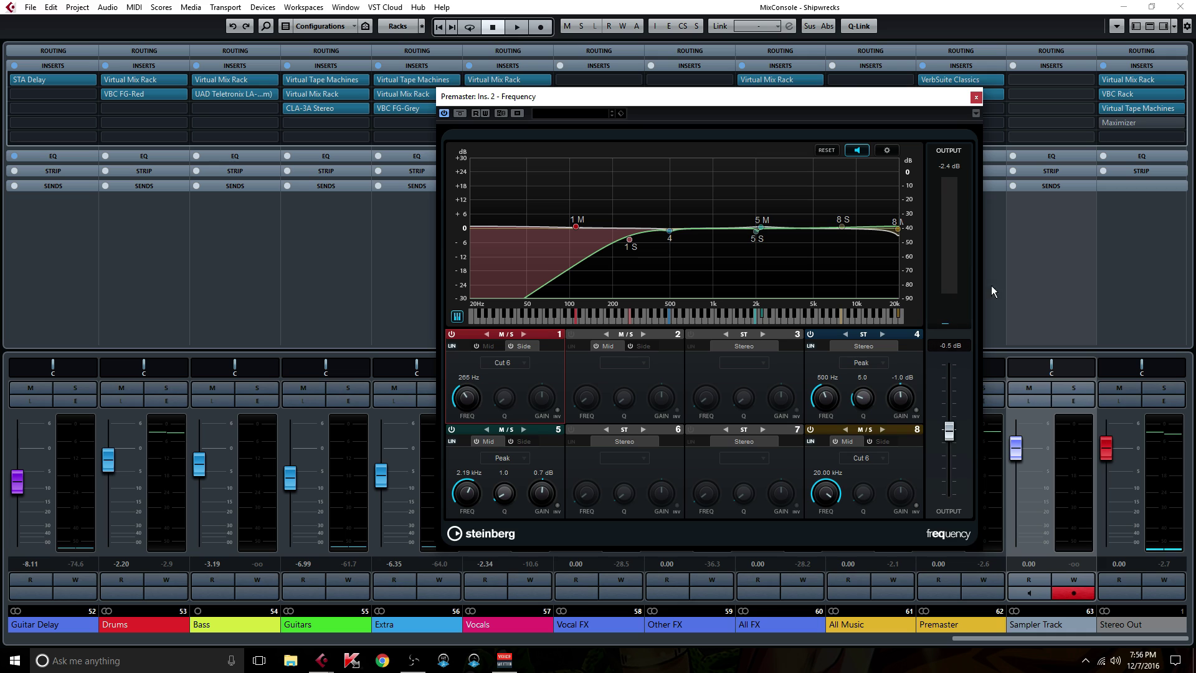
{"action": "left_click_drag", "start_coordinate": [821, 98], "coordinate": [786, 91]}
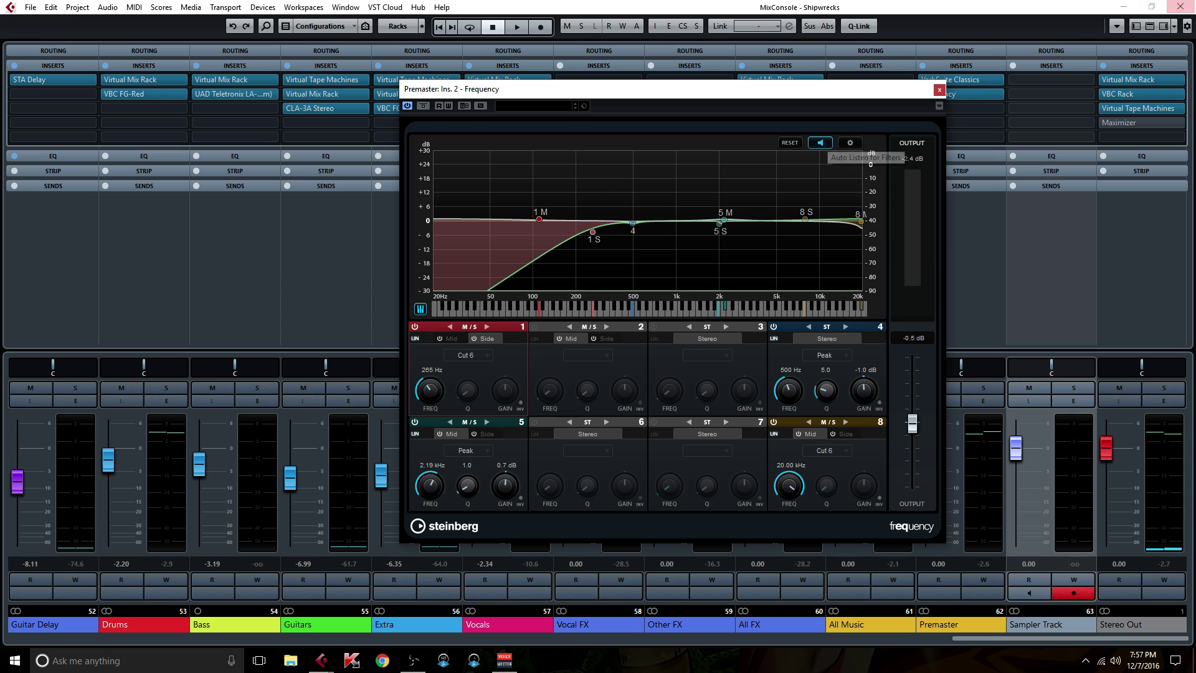
Step: With the mixer closed, enable band 3 in the Premaster Frequency EQ
{"action": "left_click", "coordinate": [1181, 7]}
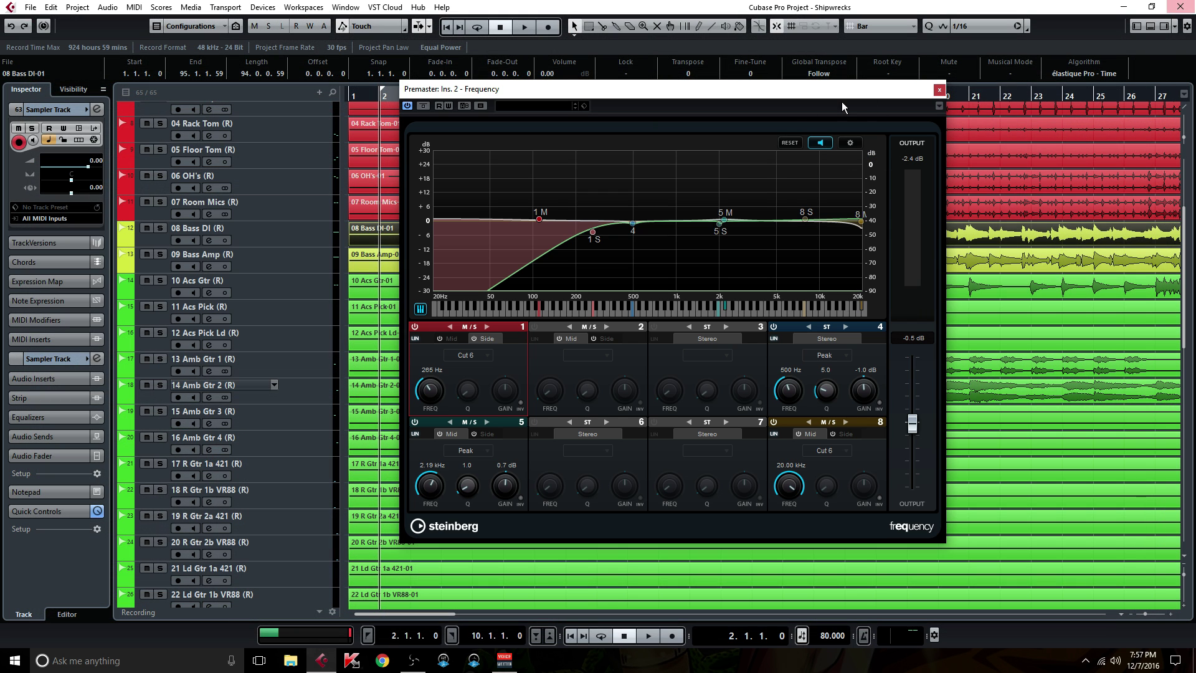
{"action": "left_click_drag", "start_coordinate": [604, 90], "coordinate": [642, 104]}
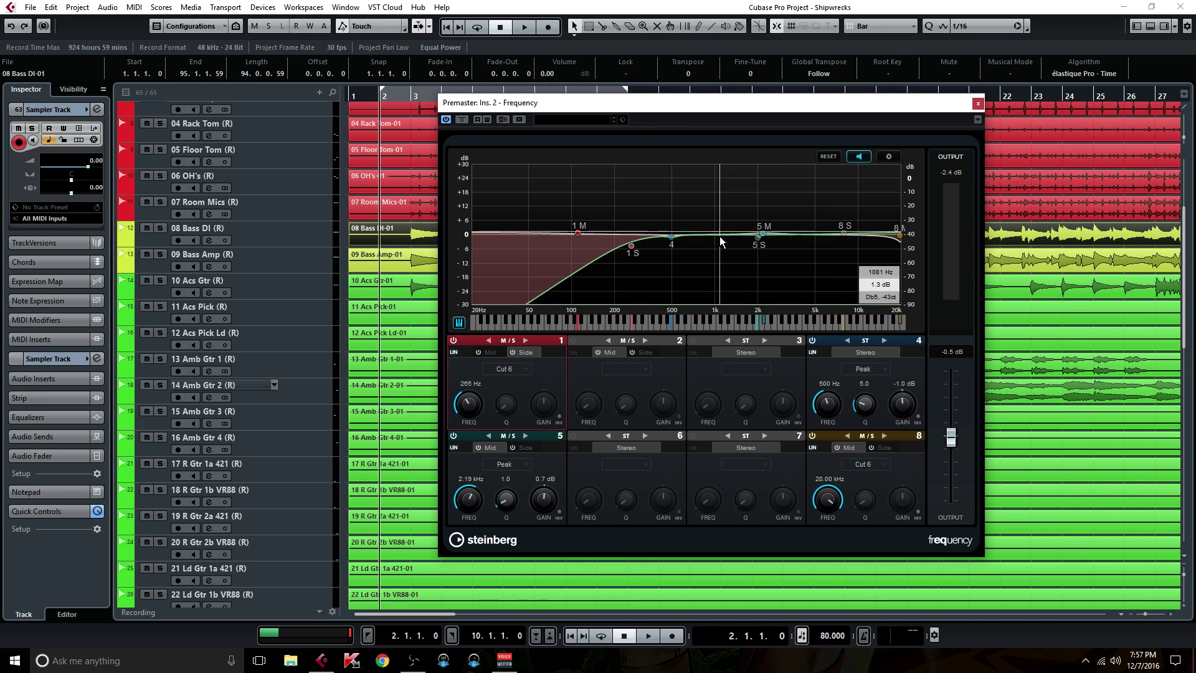
{"action": "left_click", "coordinate": [695, 340]}
Step: Make band 3 a narrow +9.6 dB peak at 978 Hz, switch it off, and start playback
{"action": "left_click_drag", "start_coordinate": [628, 235], "coordinate": [714, 213]}
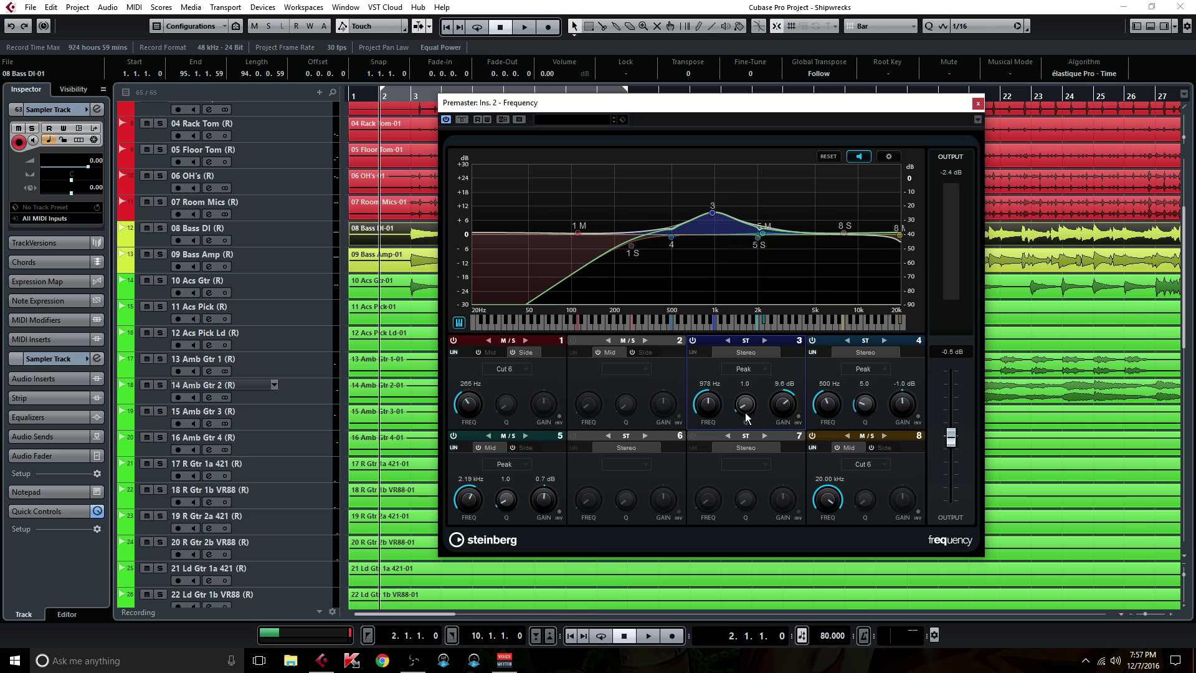
{"action": "left_click_drag", "start_coordinate": [746, 403], "coordinate": [754, 325]}
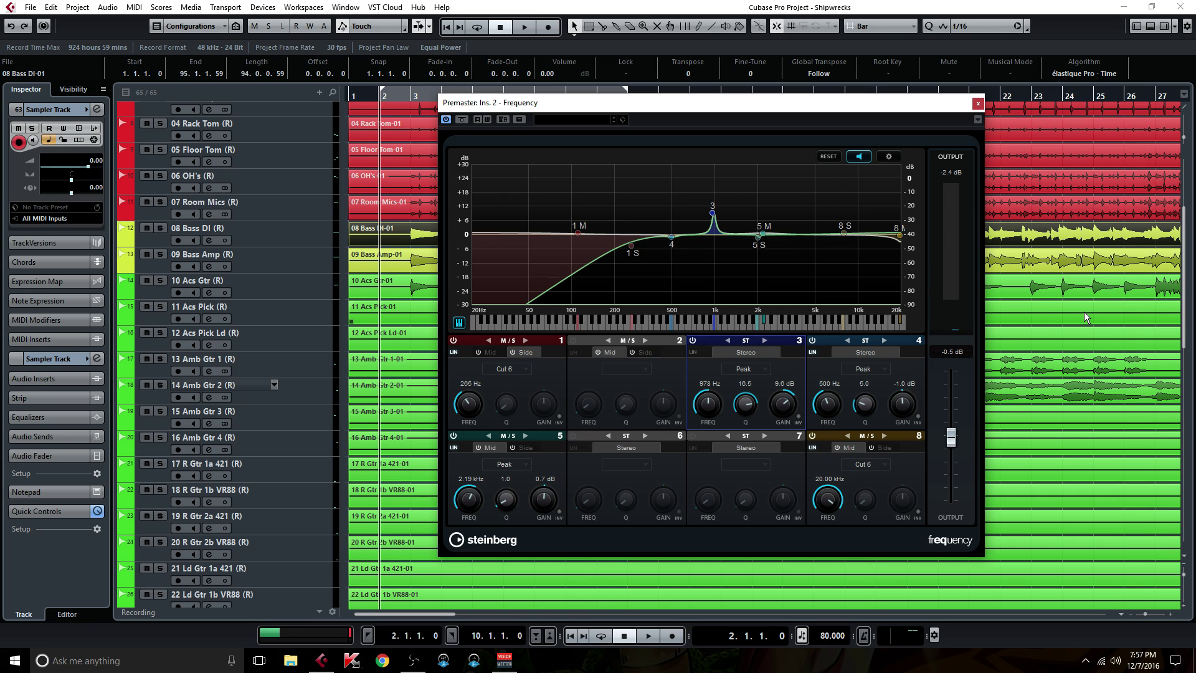
{"action": "left_click", "coordinate": [693, 340]}
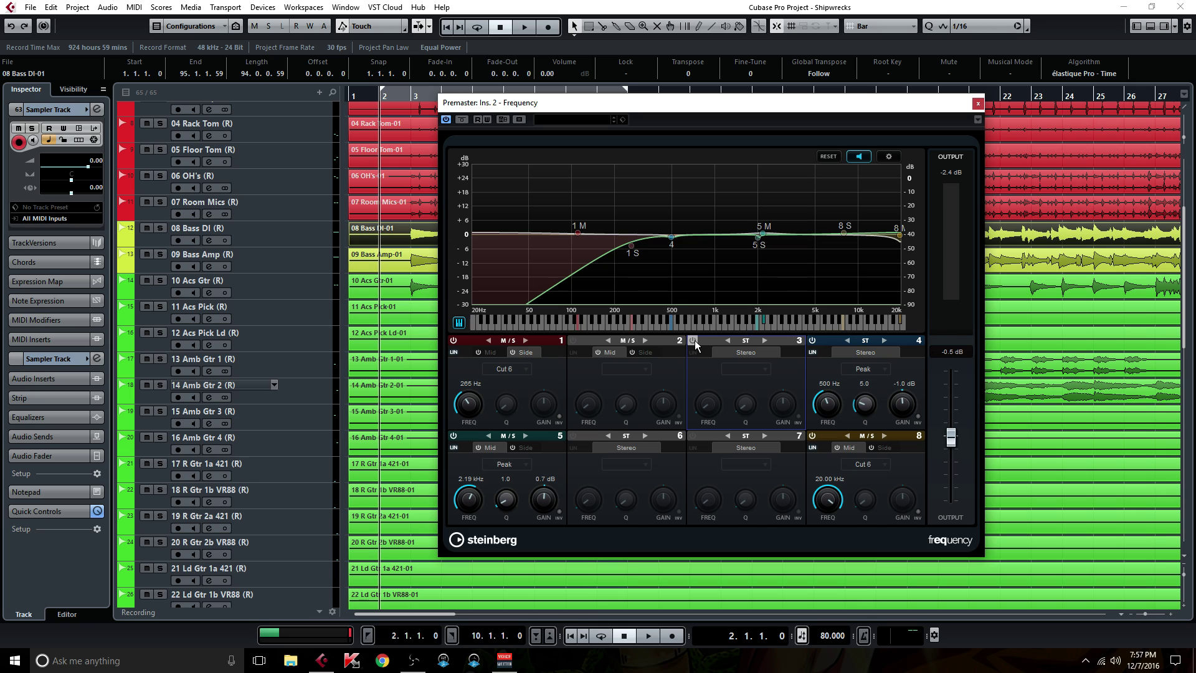
{"action": "key", "text": "space"}
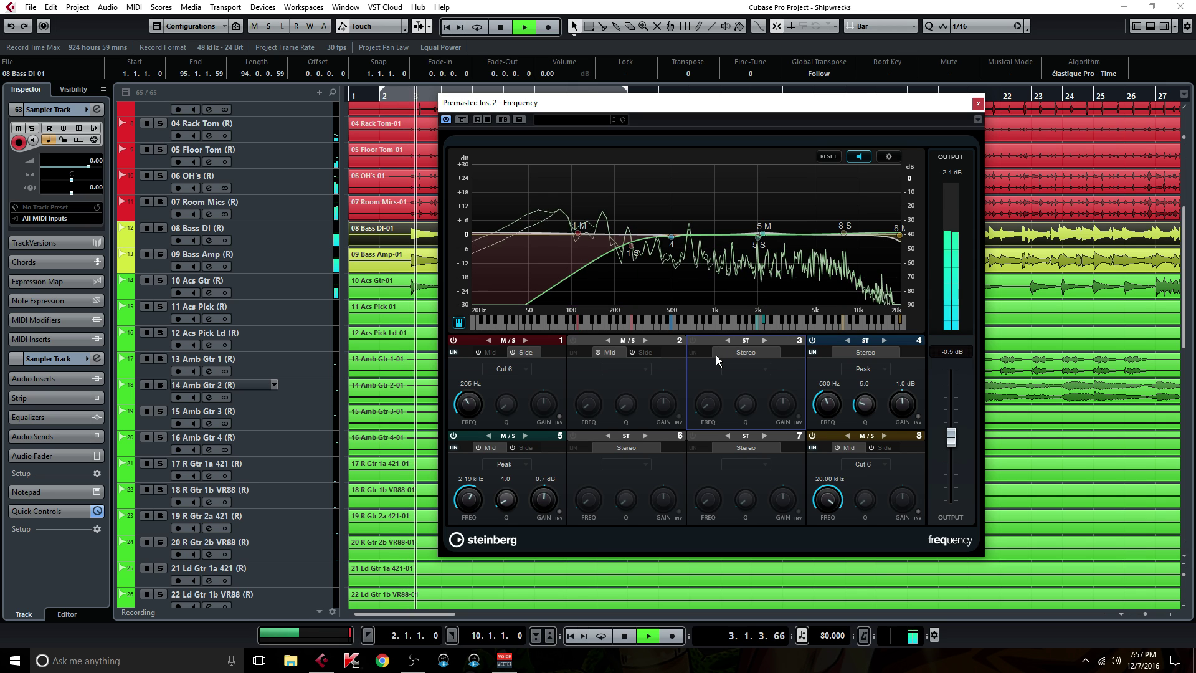
Step: Audition band 3's range with it re-enabled, then switch it off and audition band 4
{"action": "left_click", "coordinate": [693, 340]}
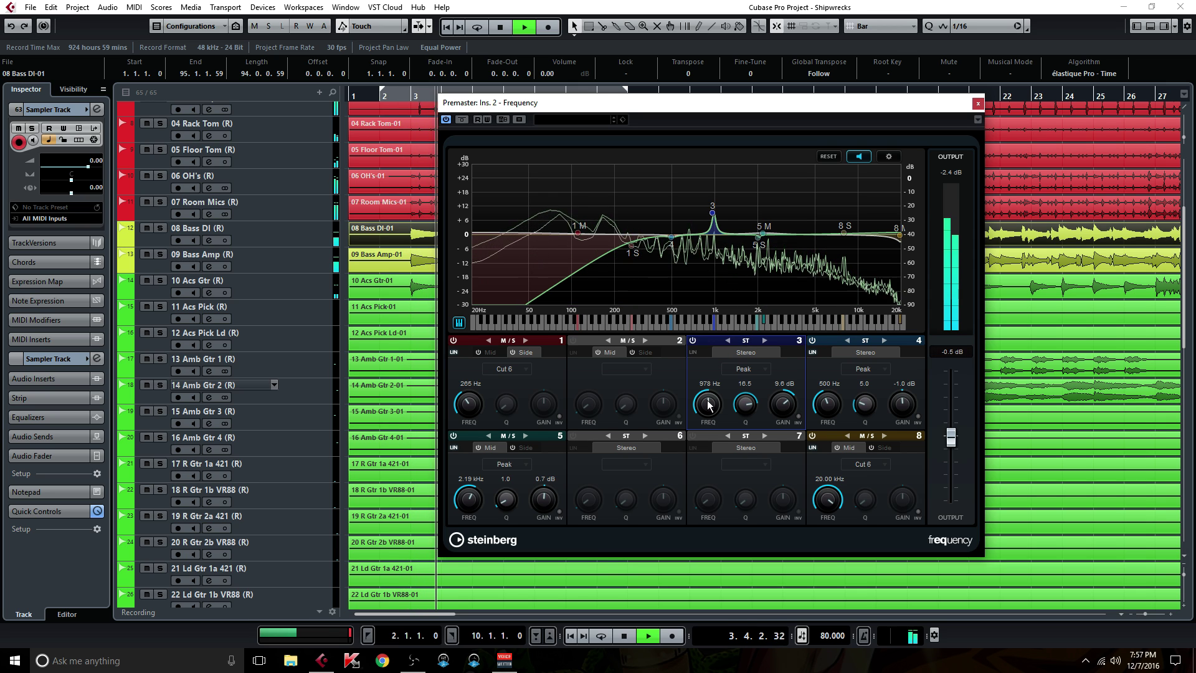
{"action": "left_click_drag", "start_coordinate": [708, 405], "coordinate": [696, 359]}
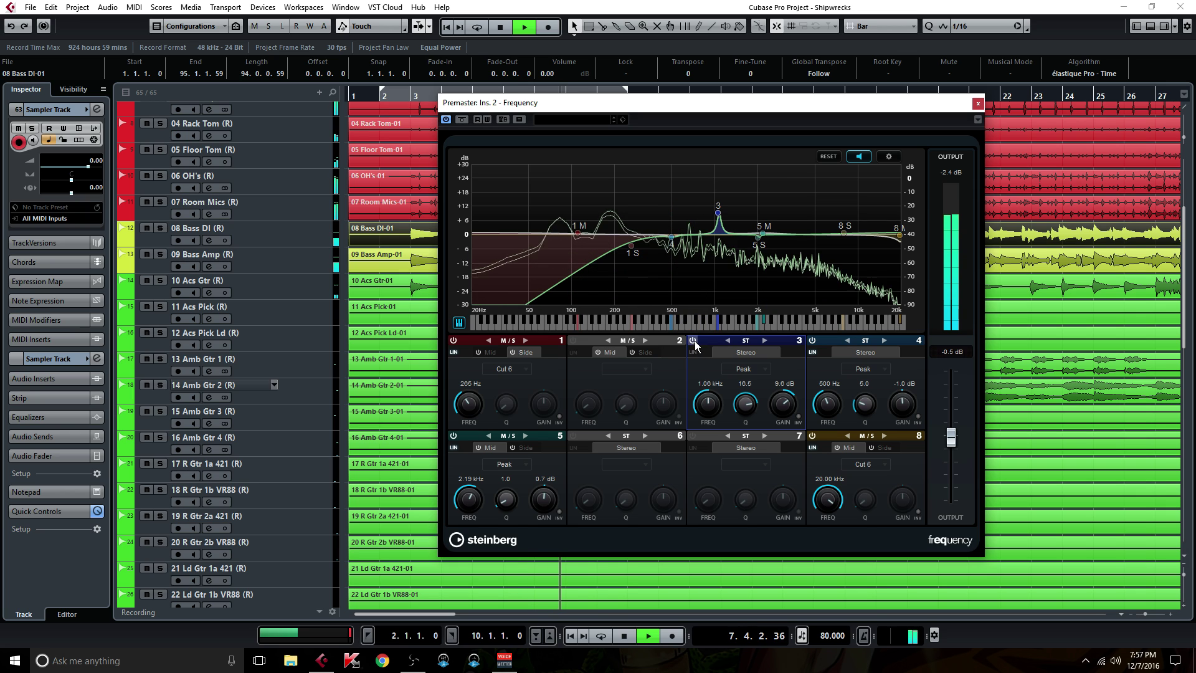
{"action": "left_click", "coordinate": [693, 341]}
{"action": "left_click_drag", "start_coordinate": [828, 406], "coordinate": [828, 408]}
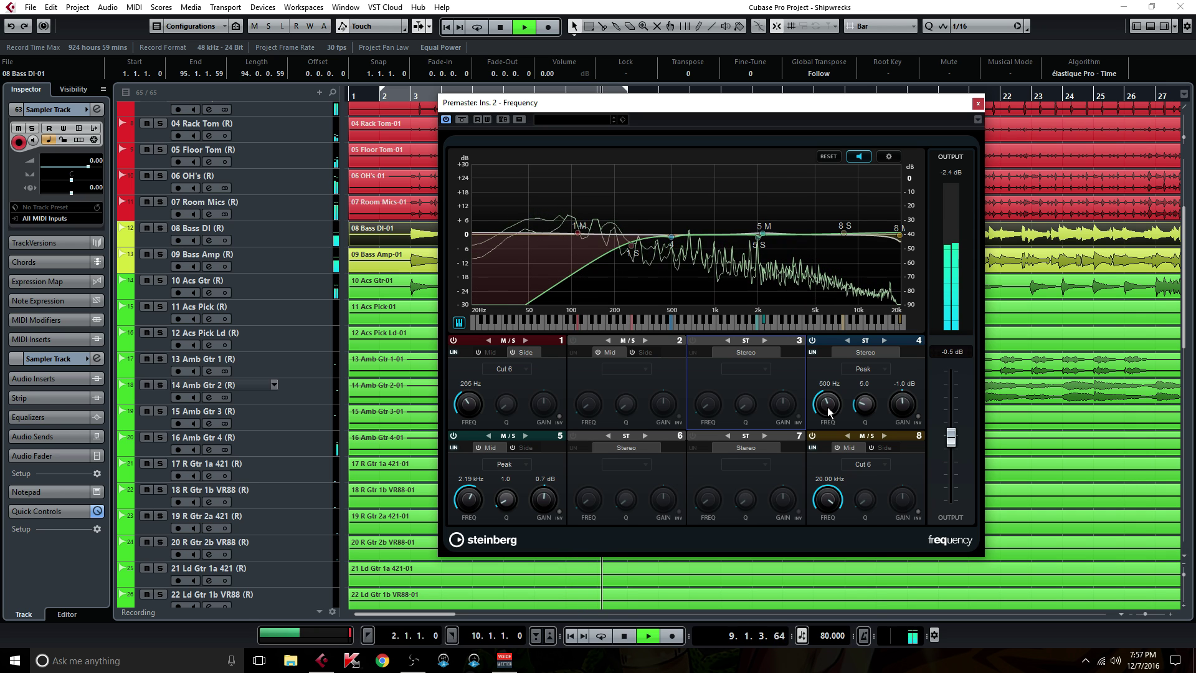
Step: Listen to band 8's filtered range on the Mid and Side signals, returning it to Mid
{"action": "left_click", "coordinate": [832, 499]}
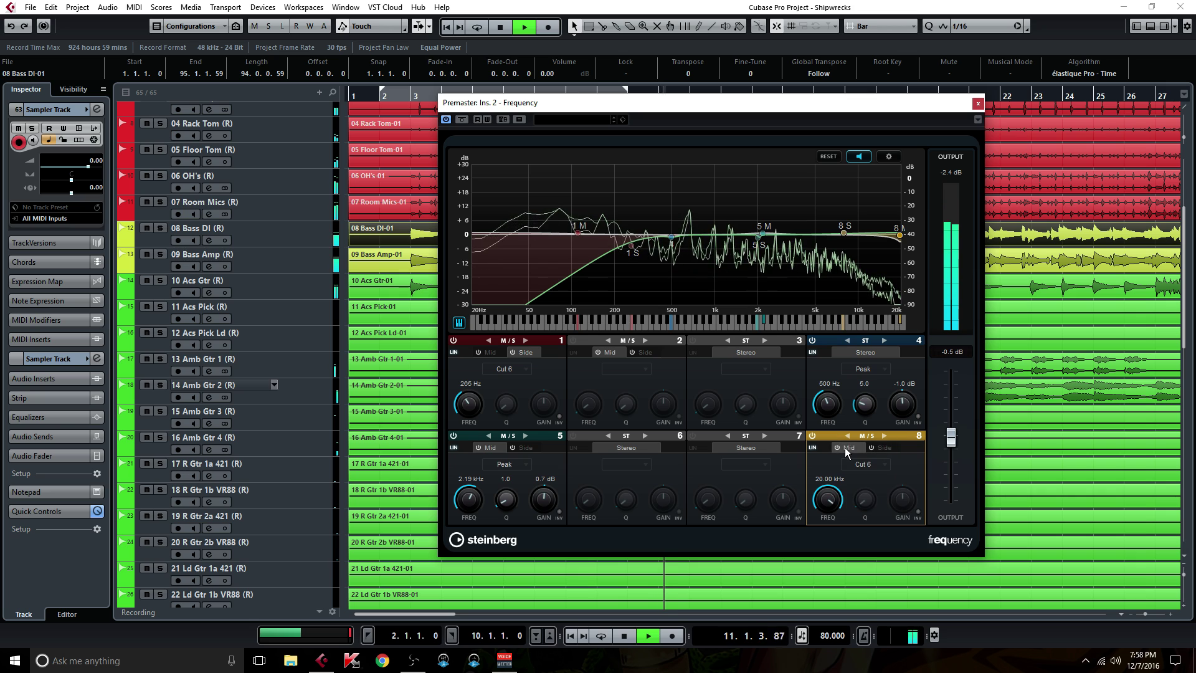
{"action": "left_click", "coordinate": [827, 500]}
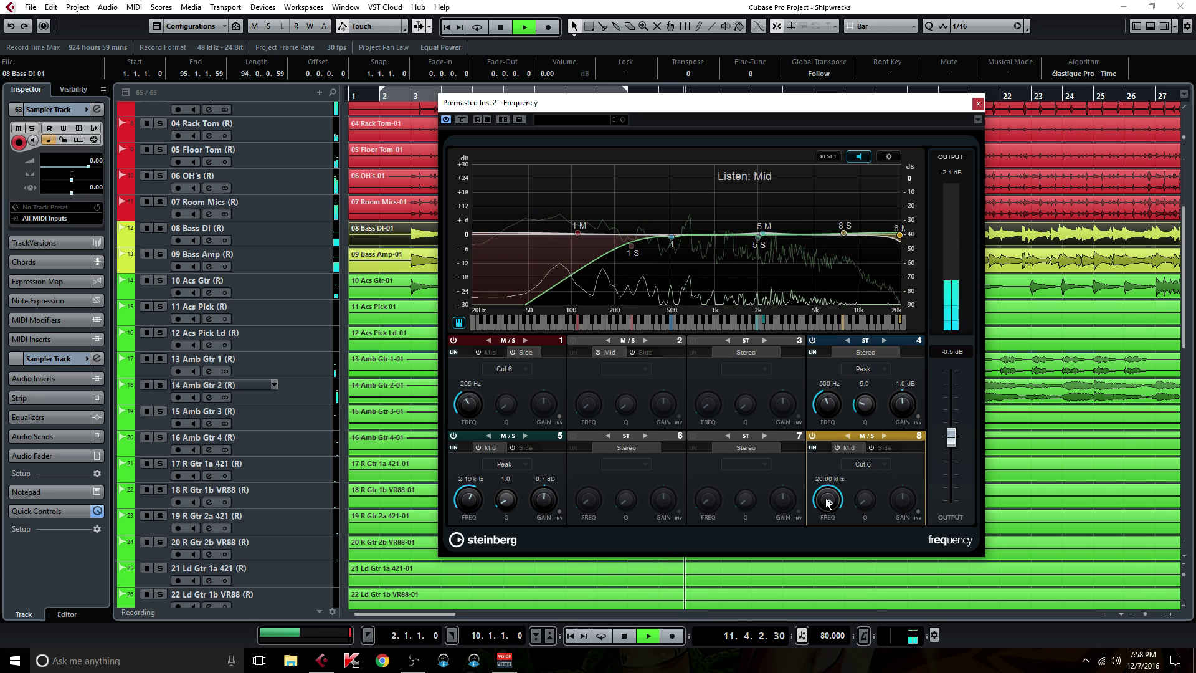
{"action": "left_click", "coordinate": [882, 448]}
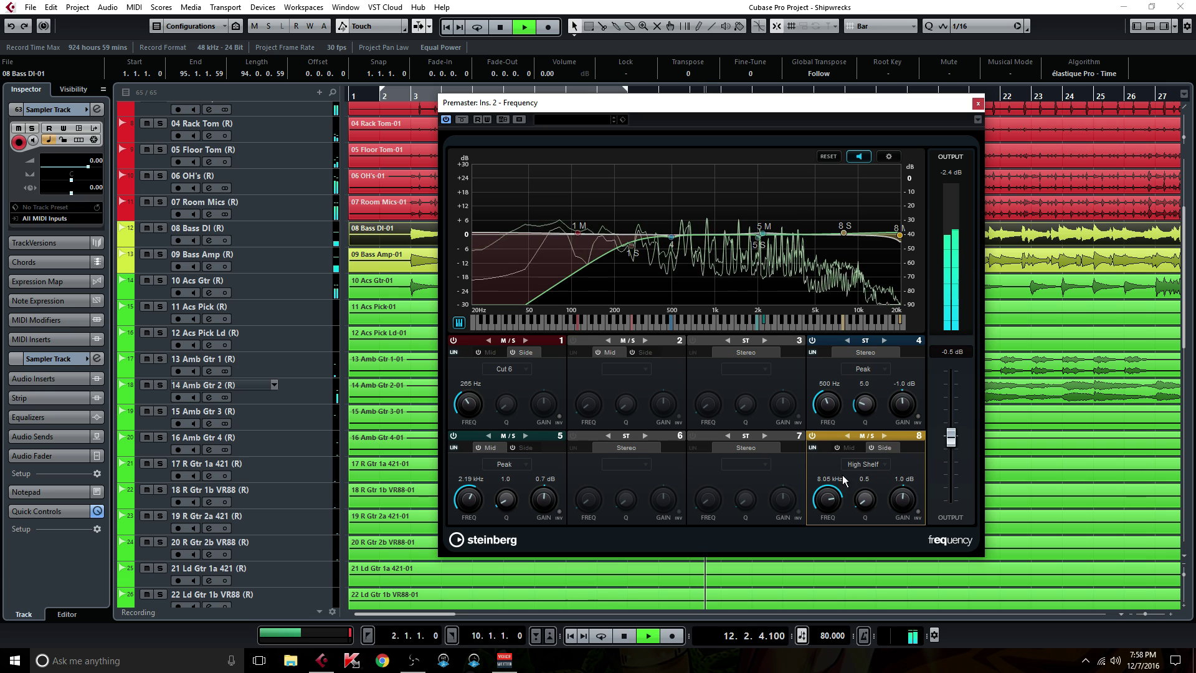
{"action": "left_click", "coordinate": [829, 498]}
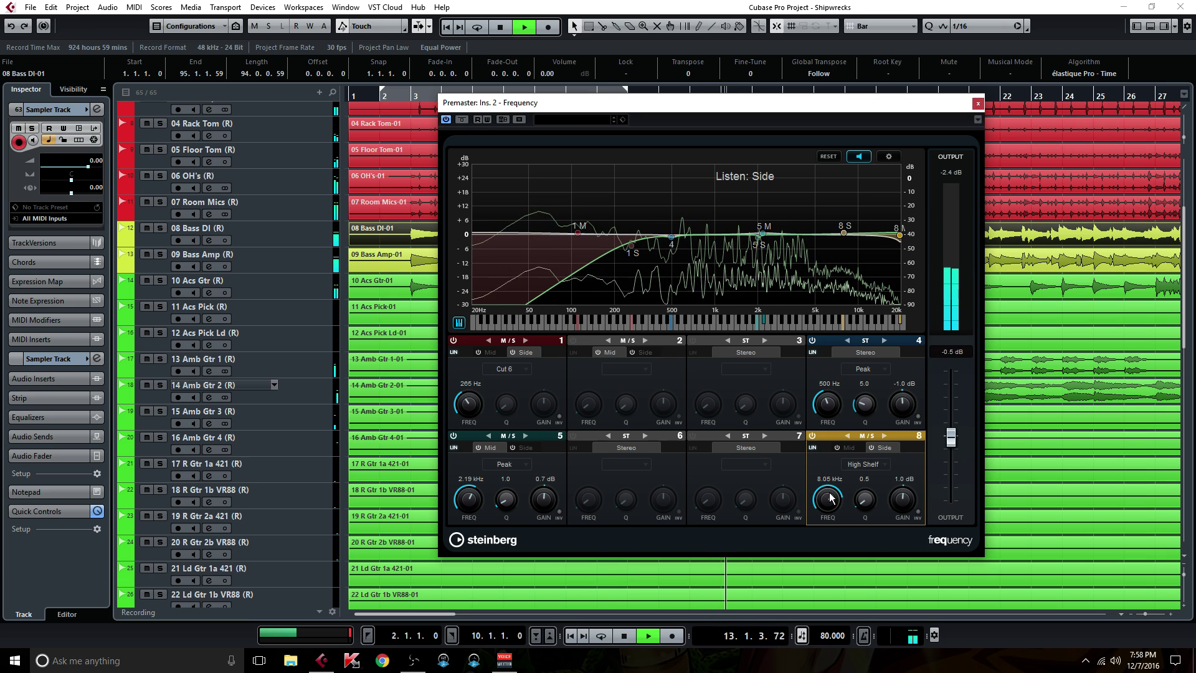
{"action": "left_click", "coordinate": [846, 447]}
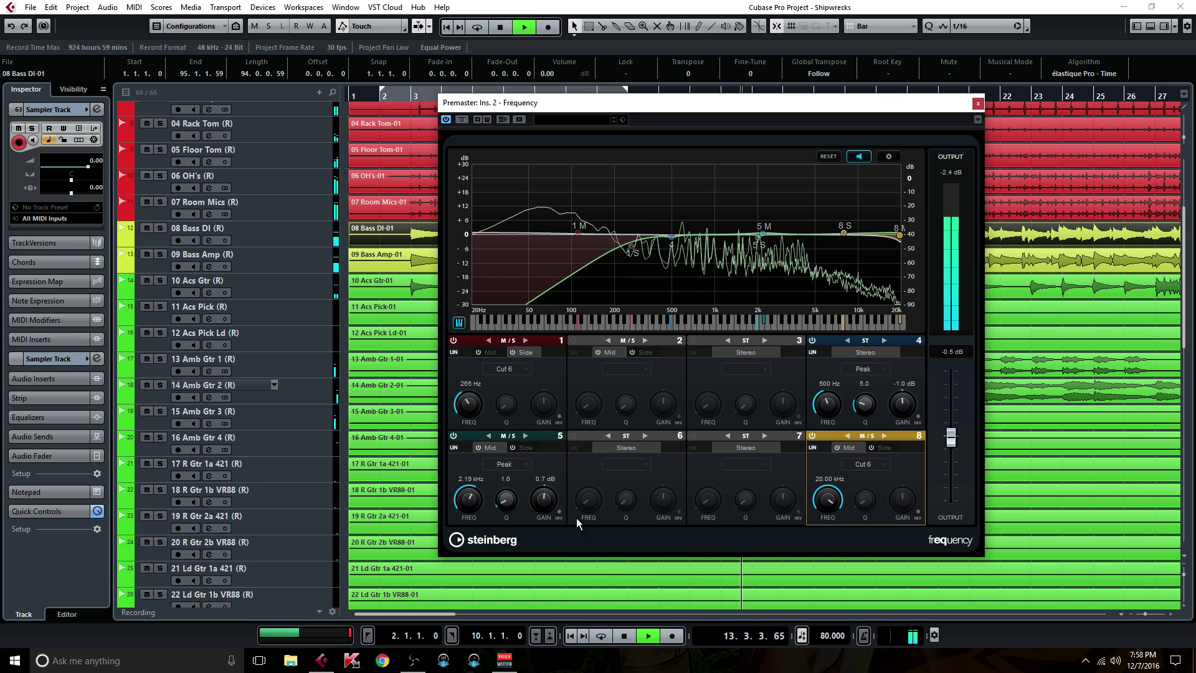
Step: Listen to band 5's Mid and Side ranges, leaving it on Mid
{"action": "left_click", "coordinate": [474, 504]}
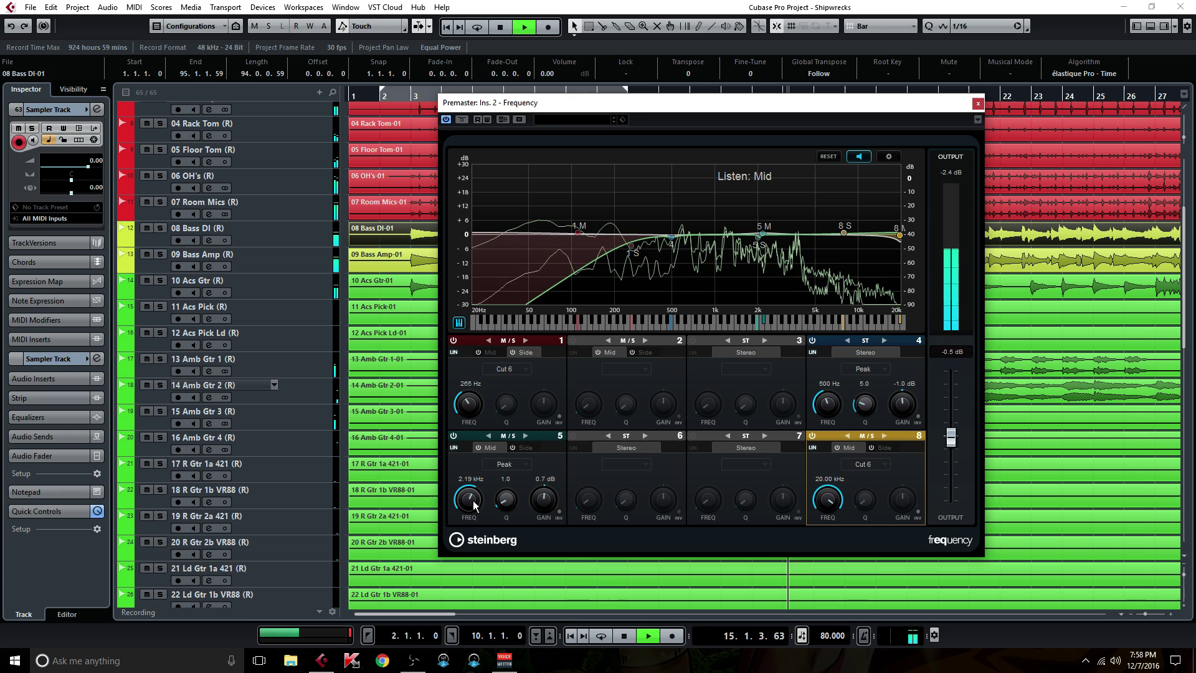
{"action": "left_click", "coordinate": [526, 447]}
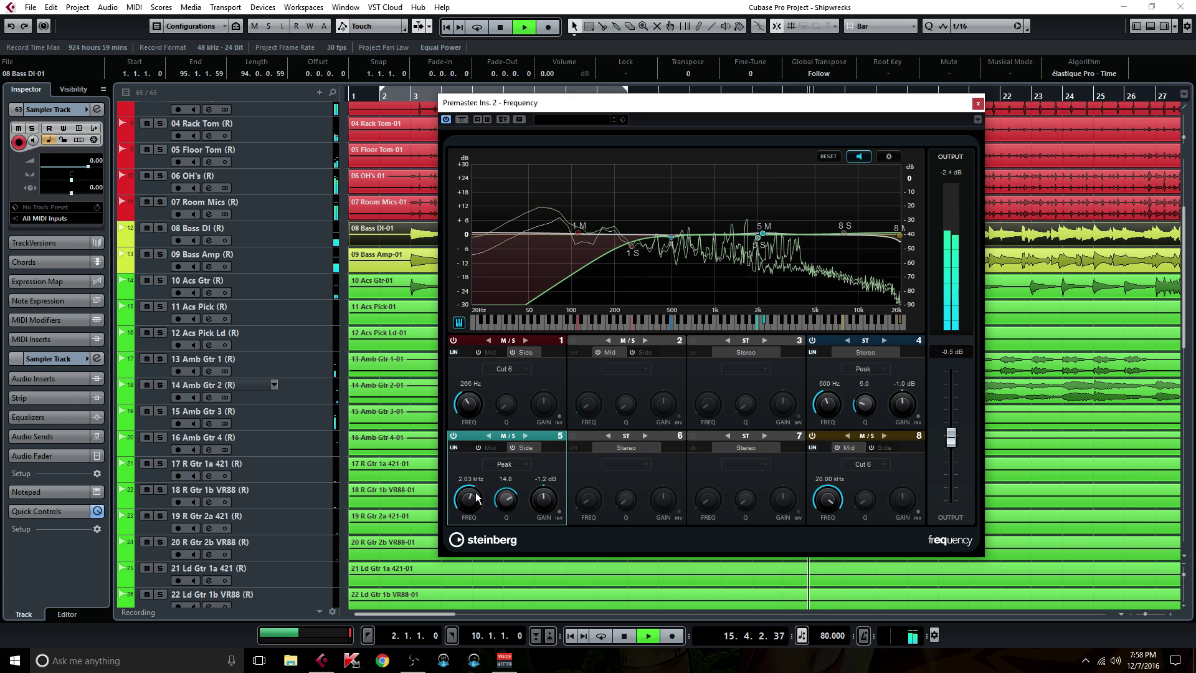
{"action": "left_click", "coordinate": [476, 499]}
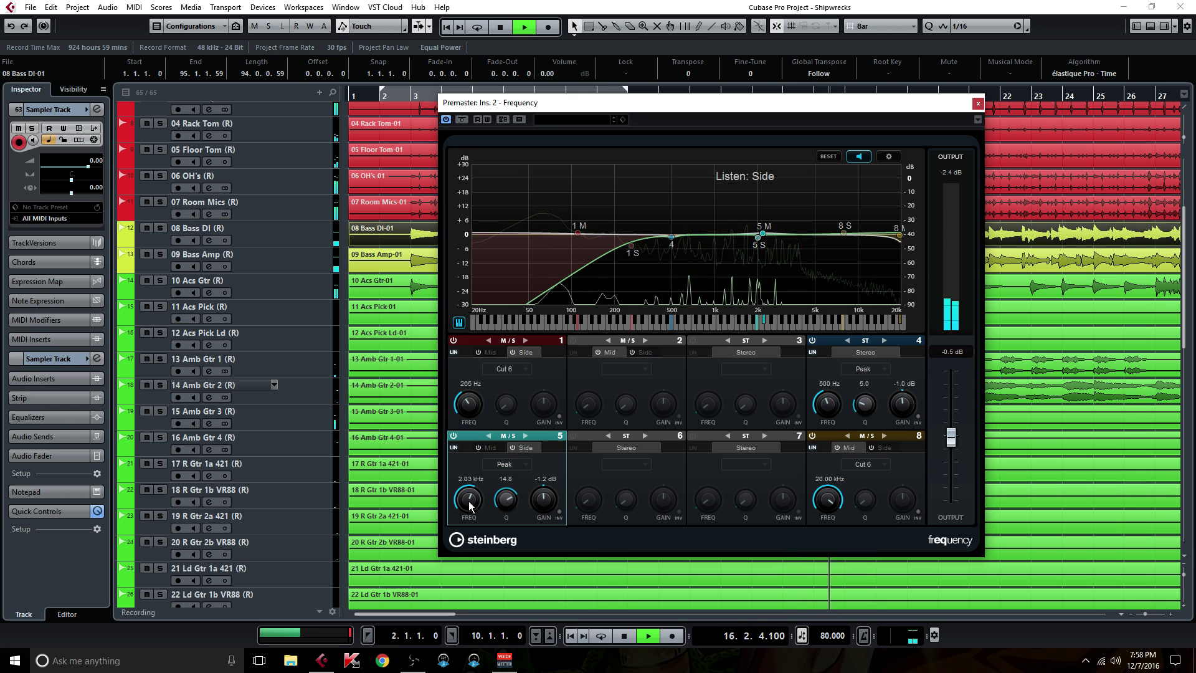
{"action": "left_click", "coordinate": [489, 447]}
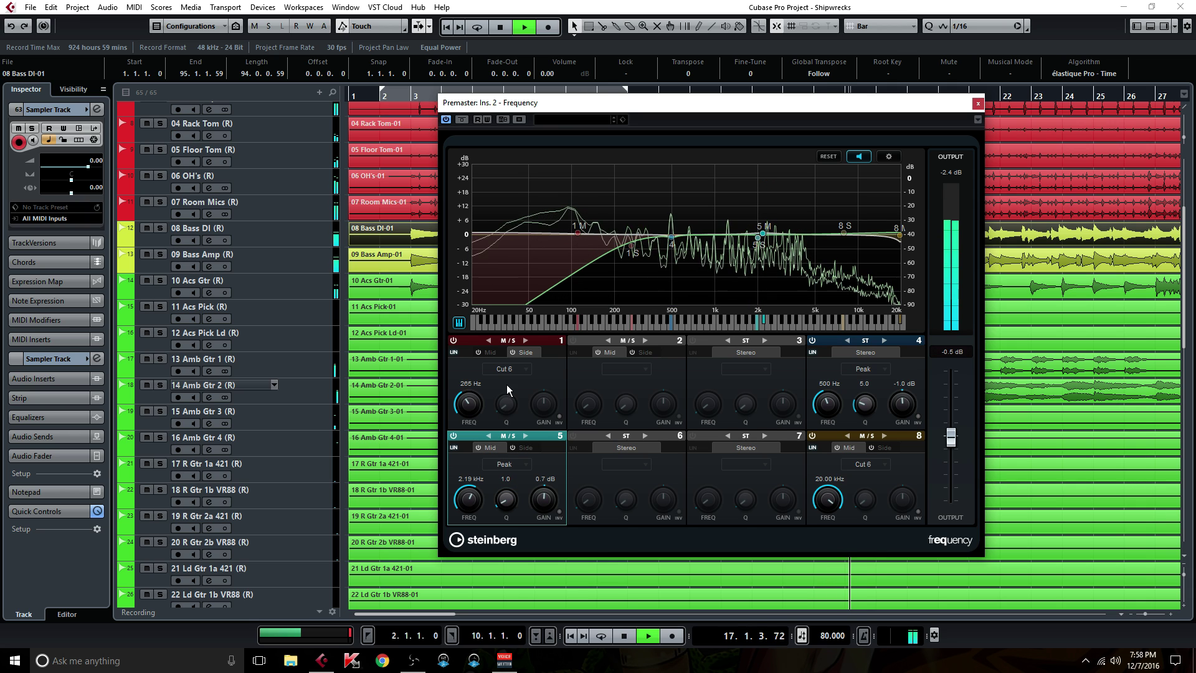
Step: Listen to band 1's Mid and Side ranges, then close the Frequency EQ window
{"action": "left_click", "coordinate": [490, 353]}
{"action": "left_click", "coordinate": [470, 408]}
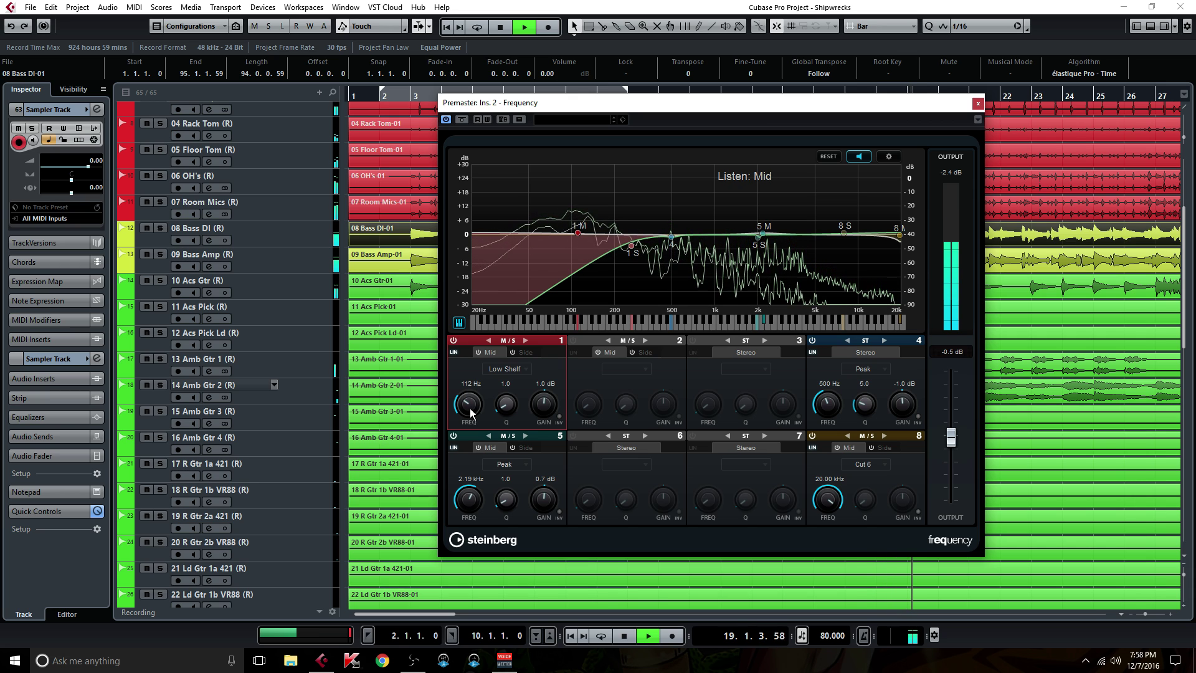
{"action": "left_click", "coordinate": [523, 353]}
{"action": "left_click", "coordinate": [469, 408]}
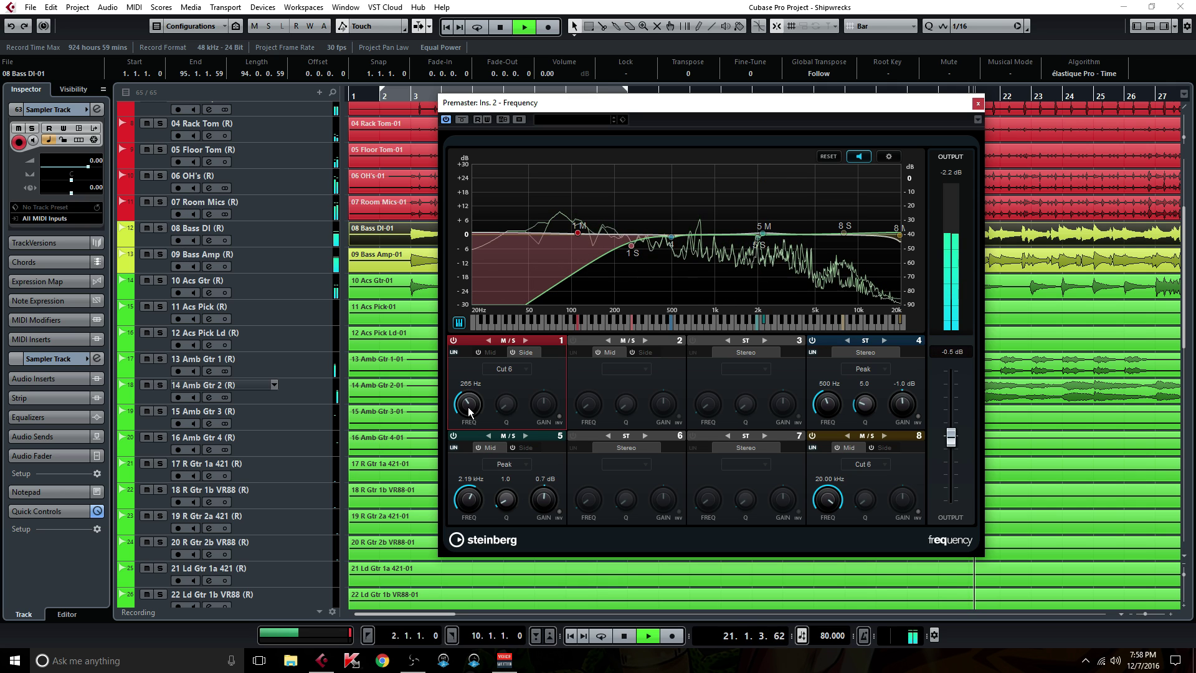
{"action": "left_click", "coordinate": [494, 352]}
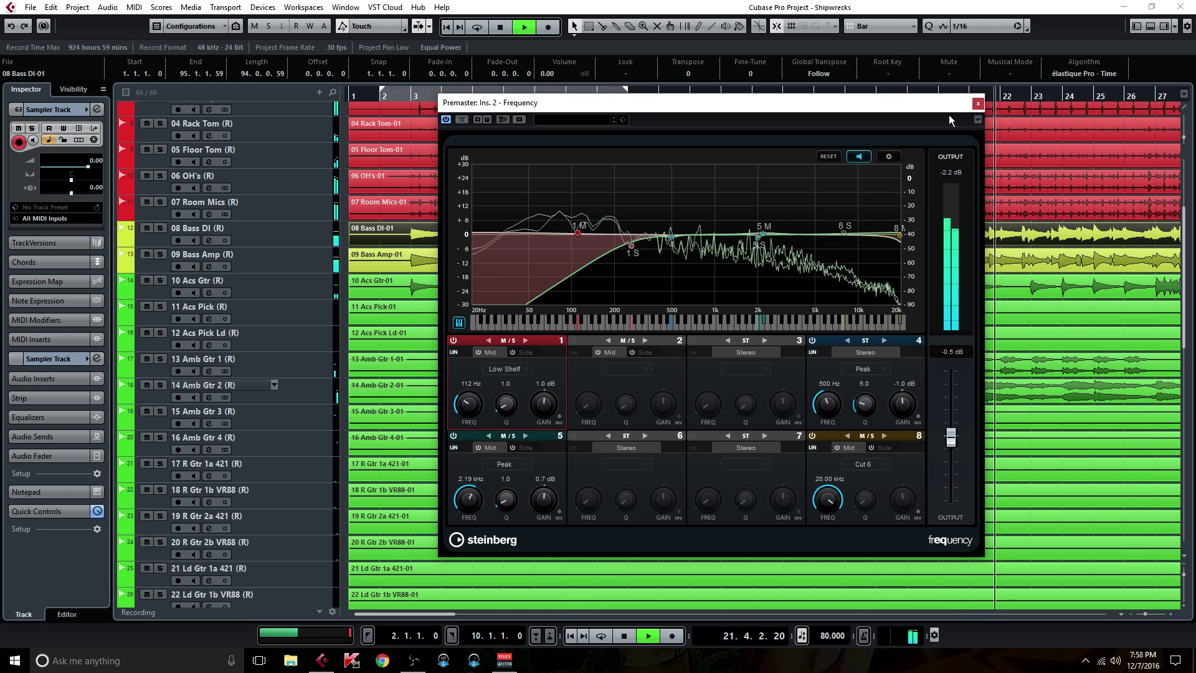
{"action": "left_click", "coordinate": [977, 103]}
Step: Stop playback, return the playhead to bar 2, and expand the Group Tracks folder
{"action": "left_click", "coordinate": [500, 26]}
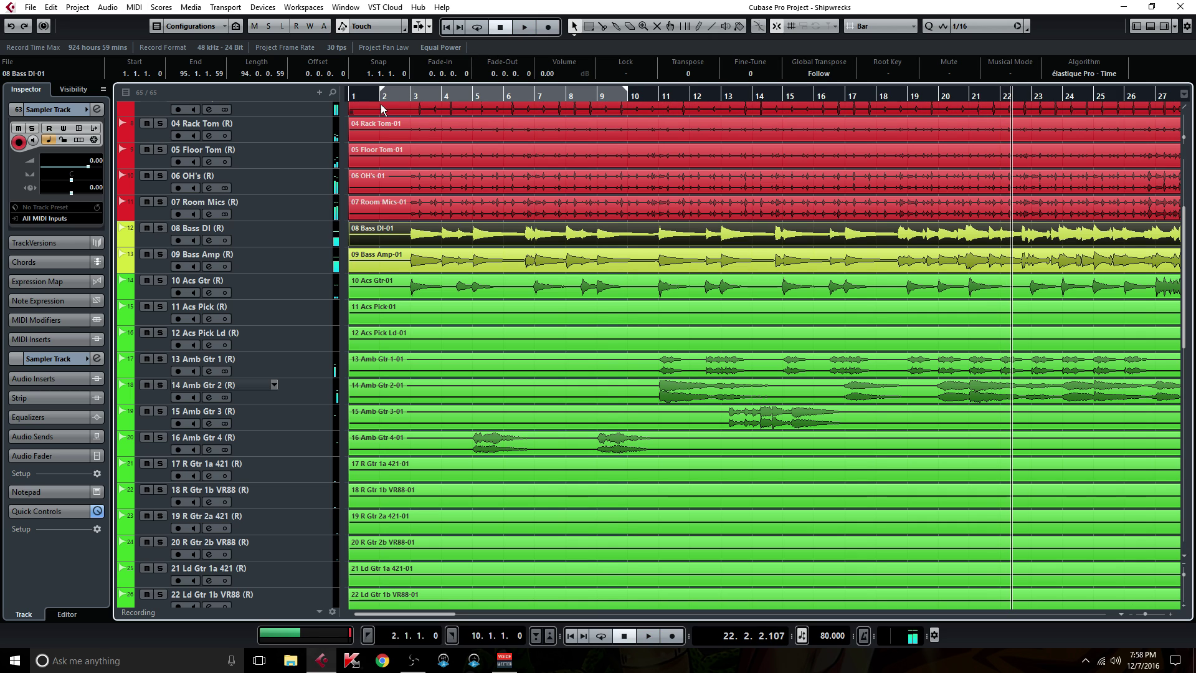
{"action": "left_click", "coordinate": [382, 109]}
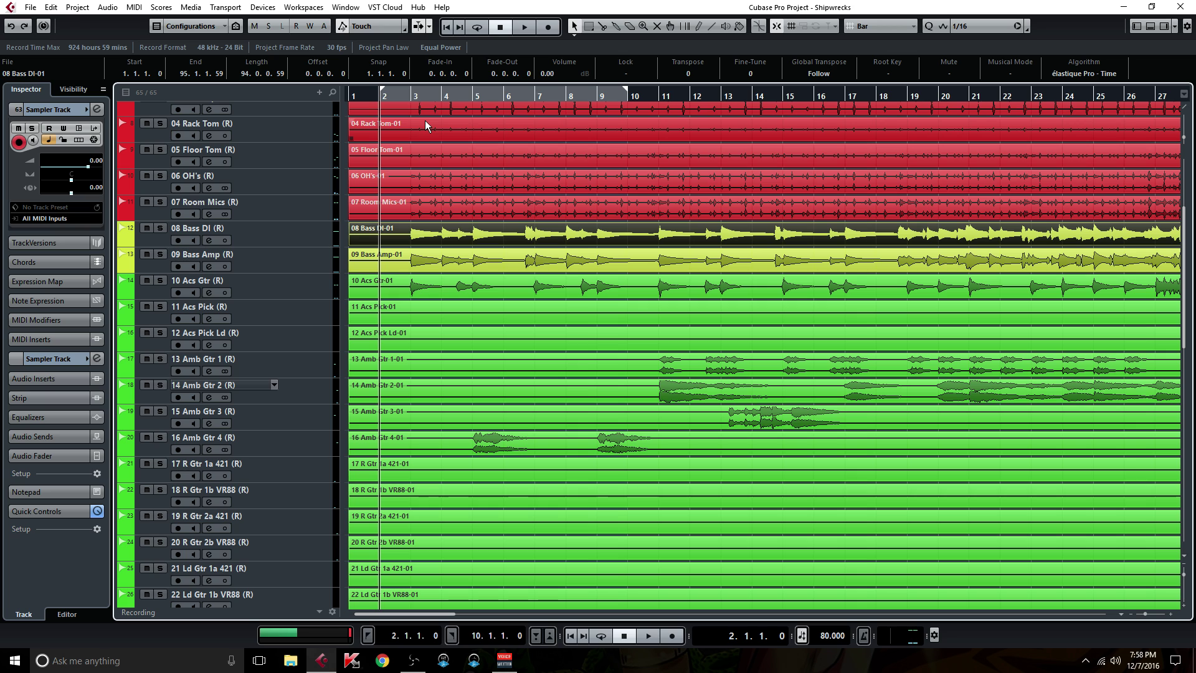
{"action": "scroll", "coordinate": [210, 371], "scroll_direction": "down", "scroll_amount": 10}
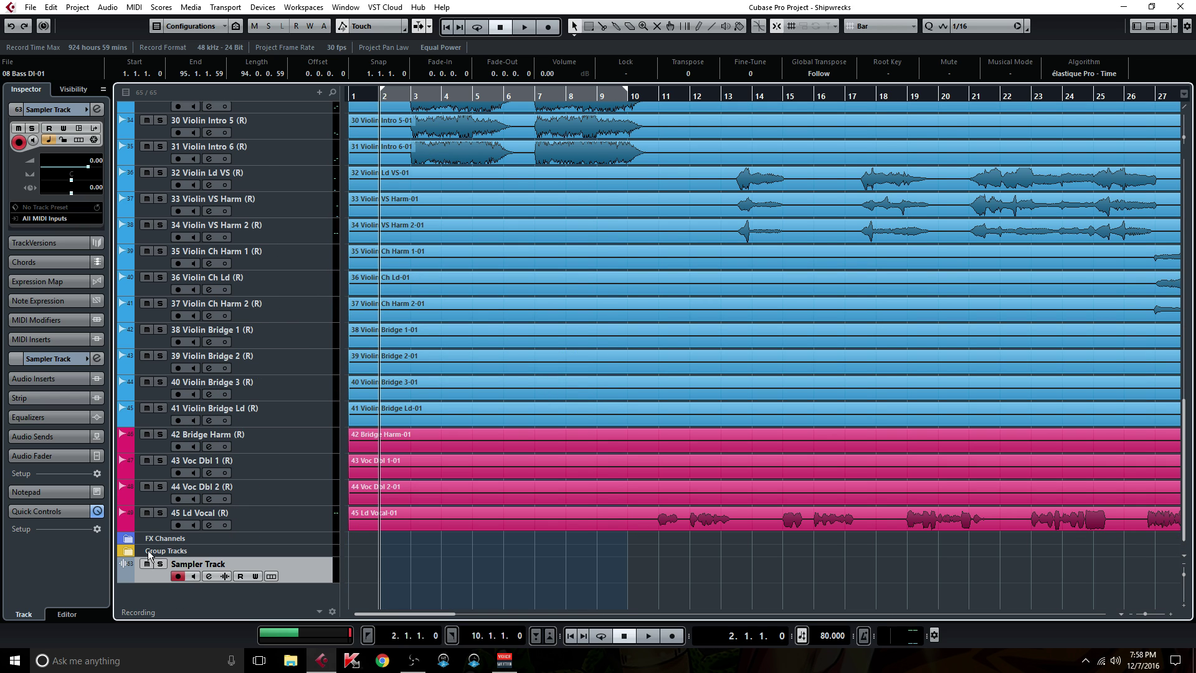
{"action": "left_click", "coordinate": [127, 552]}
{"action": "scroll", "coordinate": [156, 557], "scroll_direction": "down", "scroll_amount": 4}
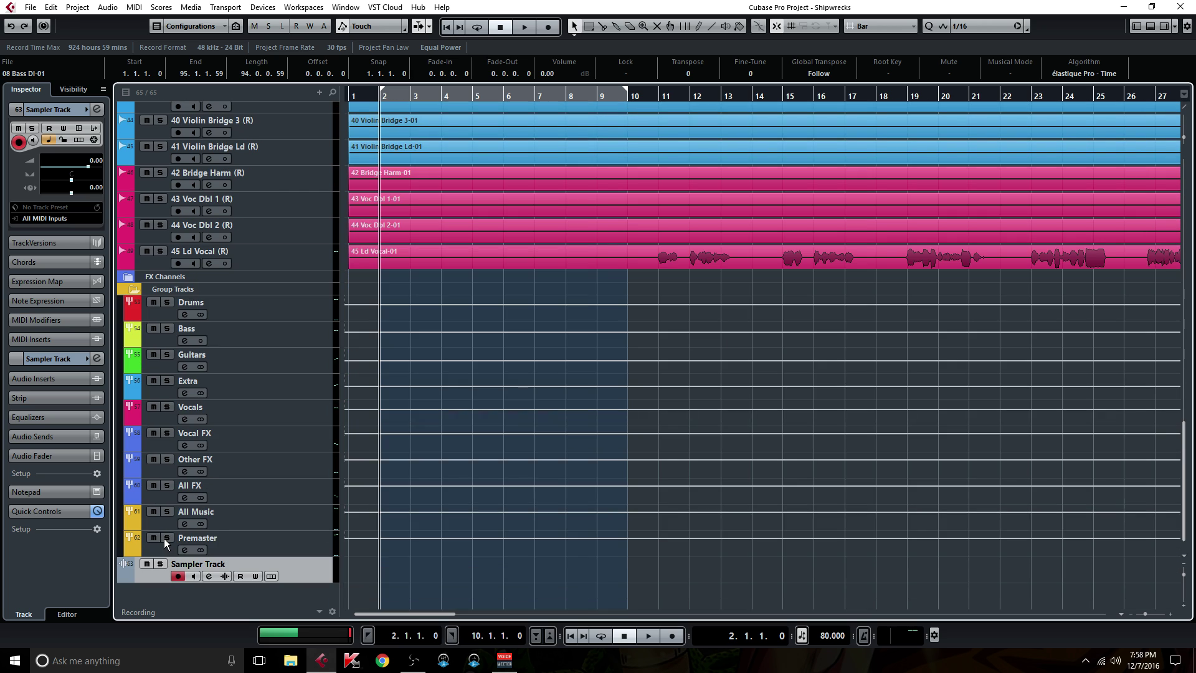
Step: Inspect the Premaster's Frequency EQ from its channel settings, then close both windows
{"action": "left_click", "coordinate": [184, 545]}
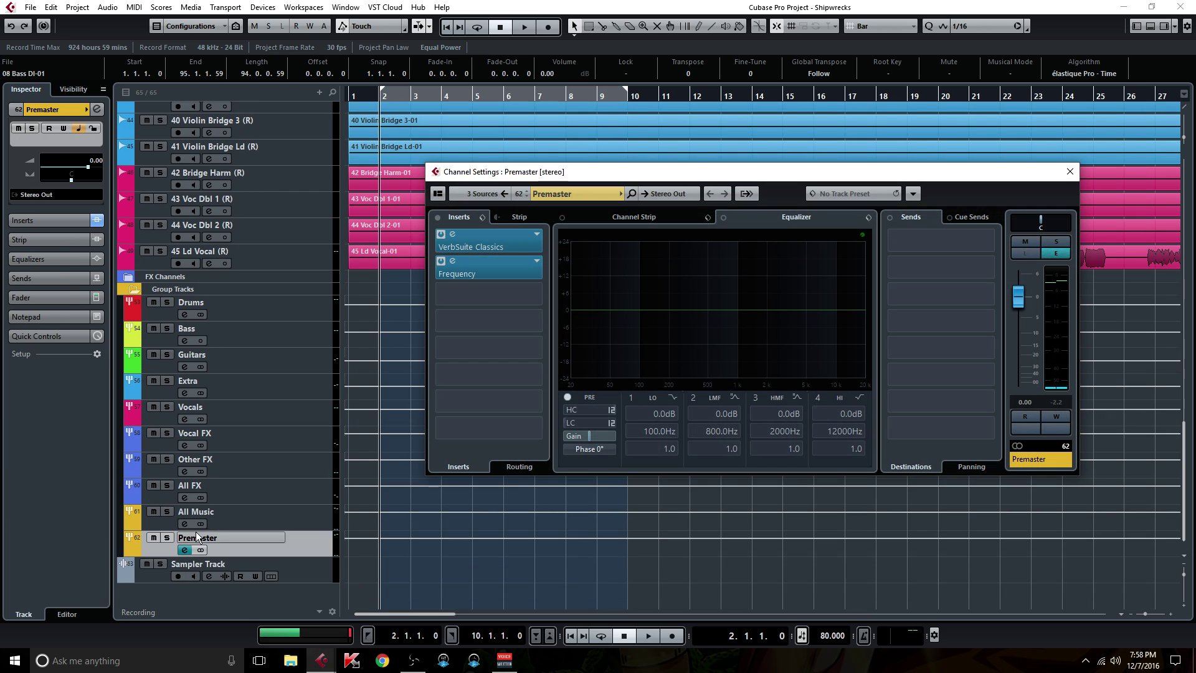
{"action": "left_click", "coordinate": [477, 272]}
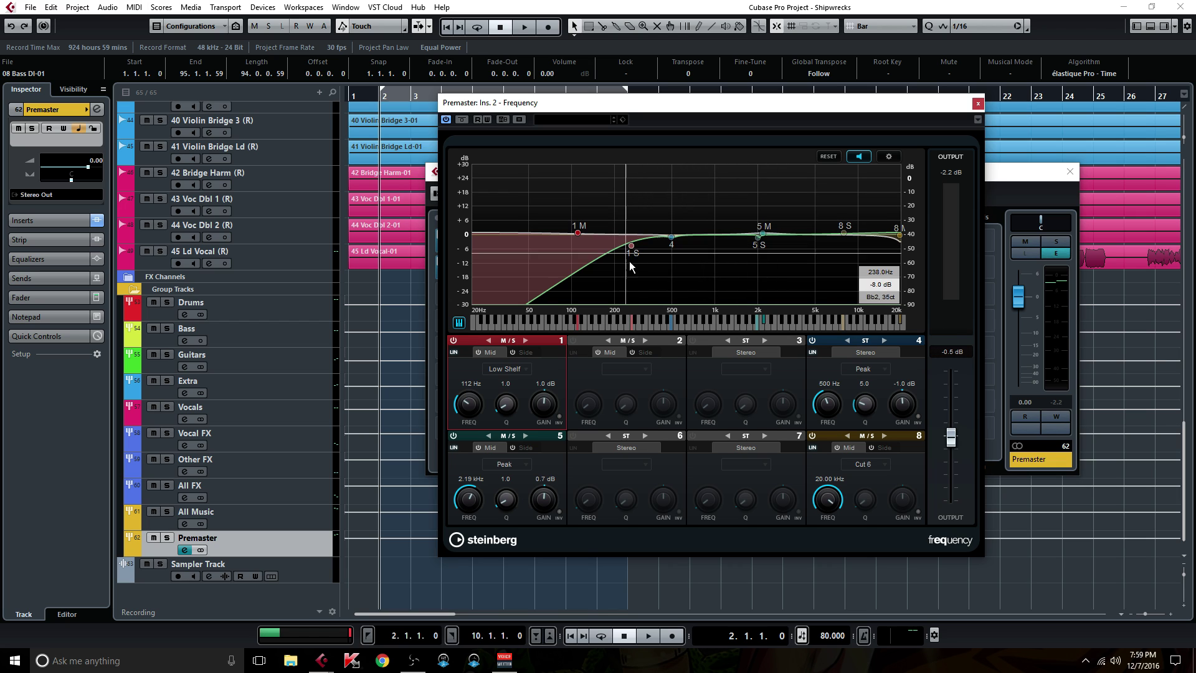
{"action": "left_click", "coordinate": [979, 103]}
{"action": "left_click", "coordinate": [1070, 174]}
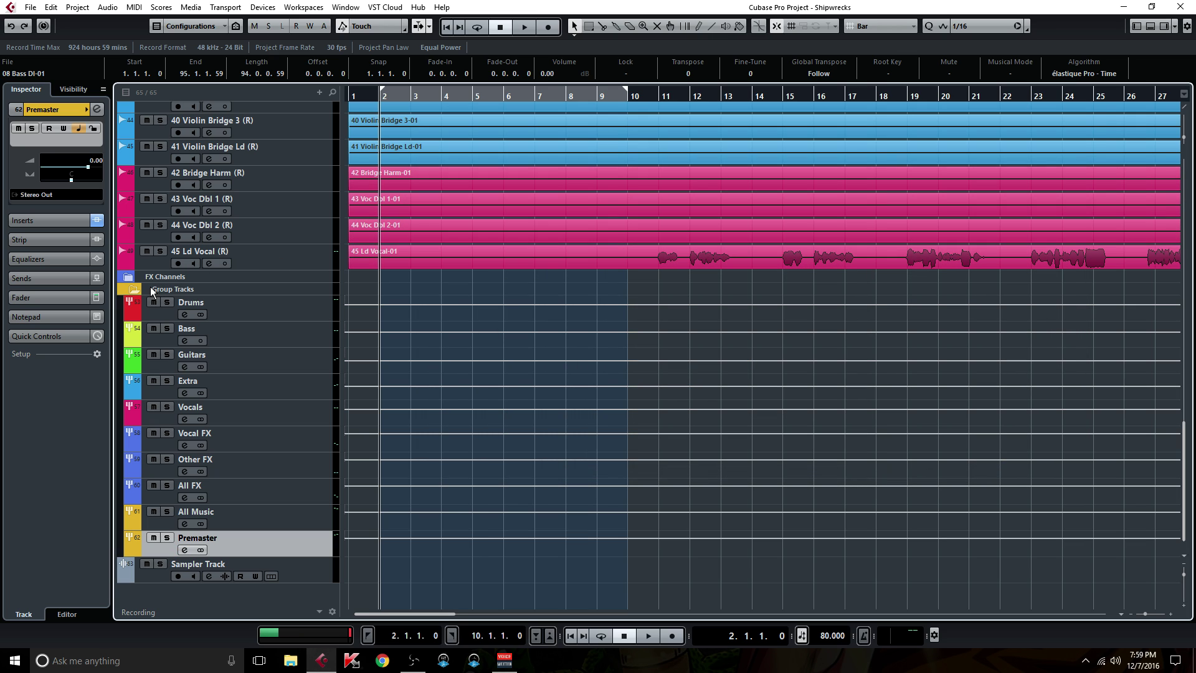
Step: Open the Stereo Out Maximizer from the MixConsole and keep the Master Buss Dynamics Are Cool preset
{"action": "left_click", "coordinate": [135, 289]}
{"action": "key", "text": "F3"}
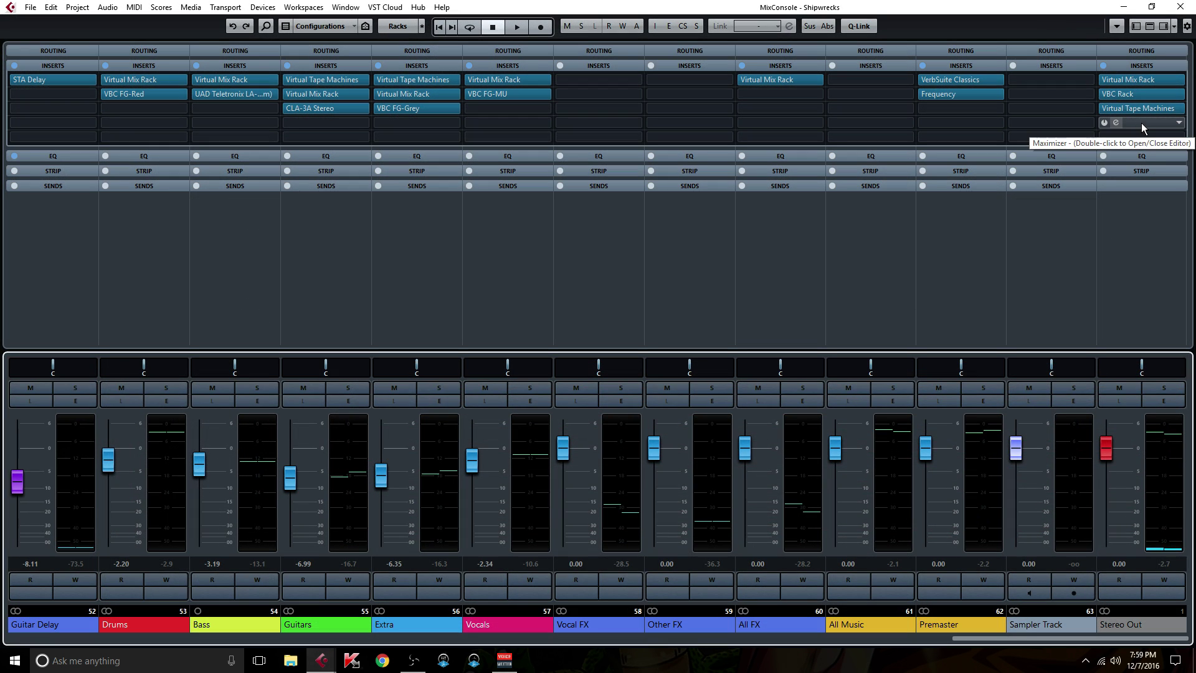
{"action": "double_click", "coordinate": [1141, 122]}
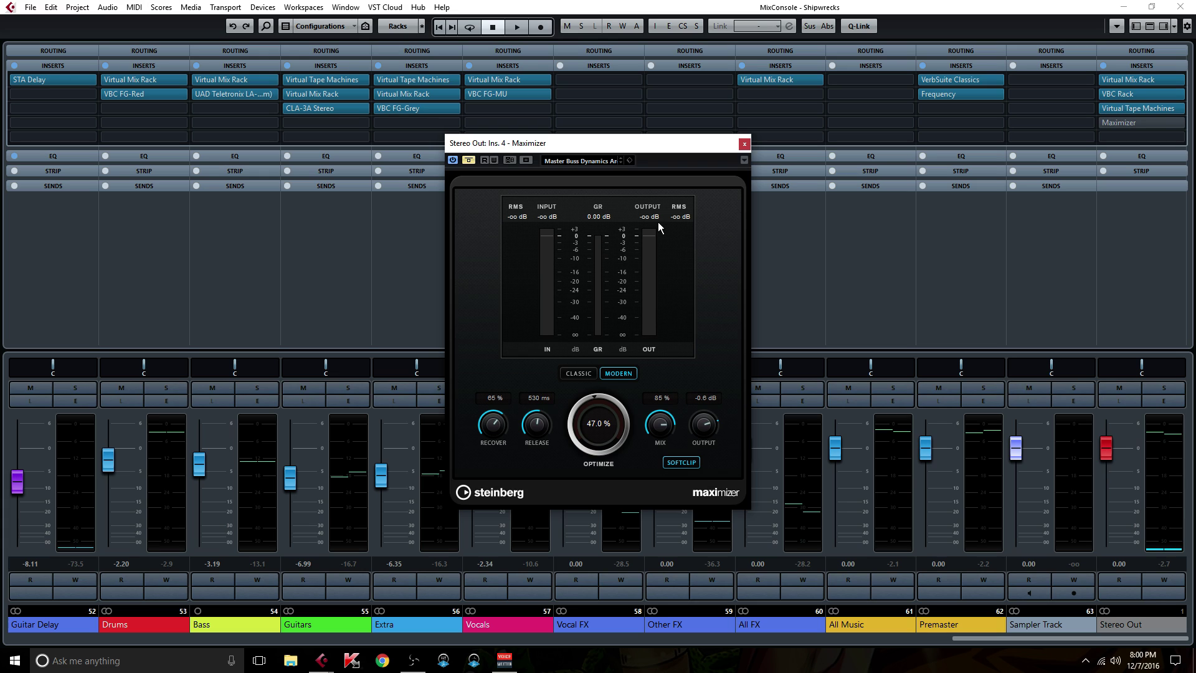
{"action": "left_click", "coordinate": [585, 161]}
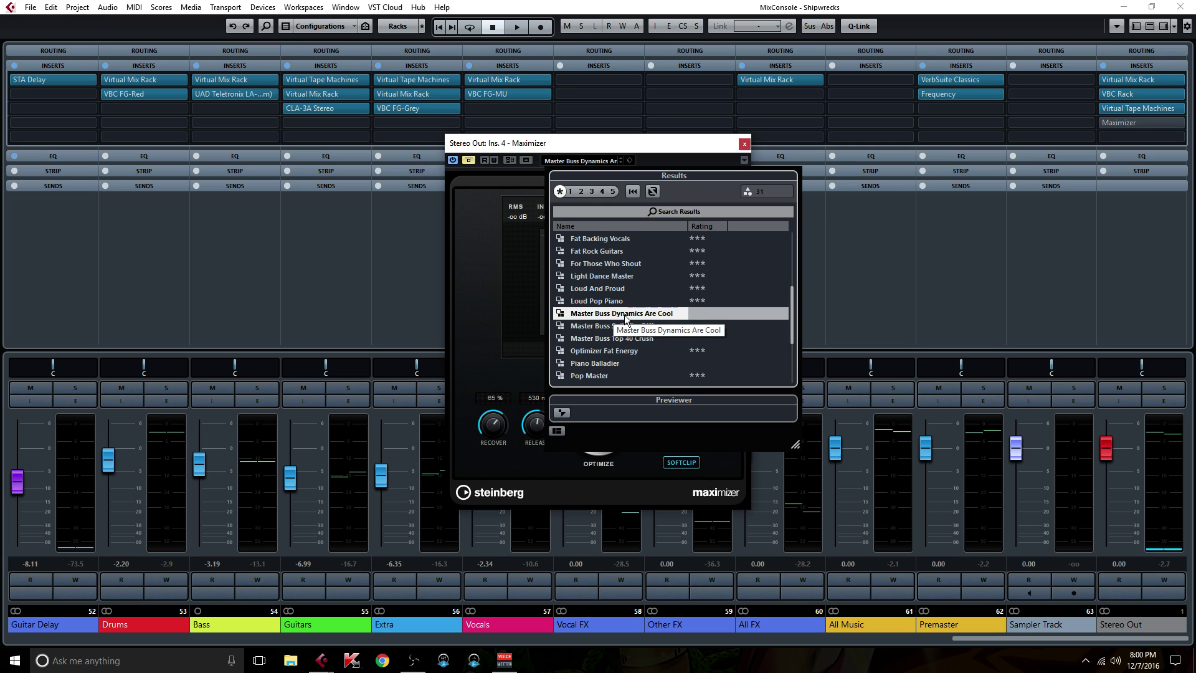
{"action": "left_click", "coordinate": [480, 327]}
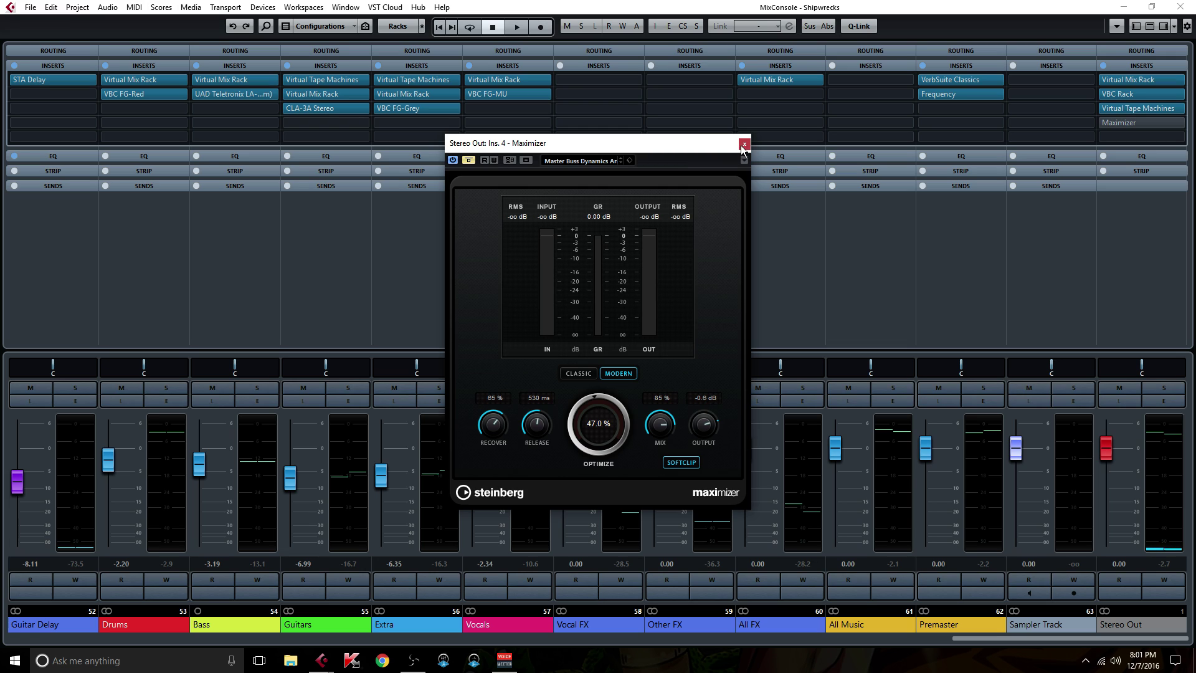
Step: Switch the Maximizer back on and reinsert it in Stereo Out insert slot 4
{"action": "left_click", "coordinate": [472, 159]}
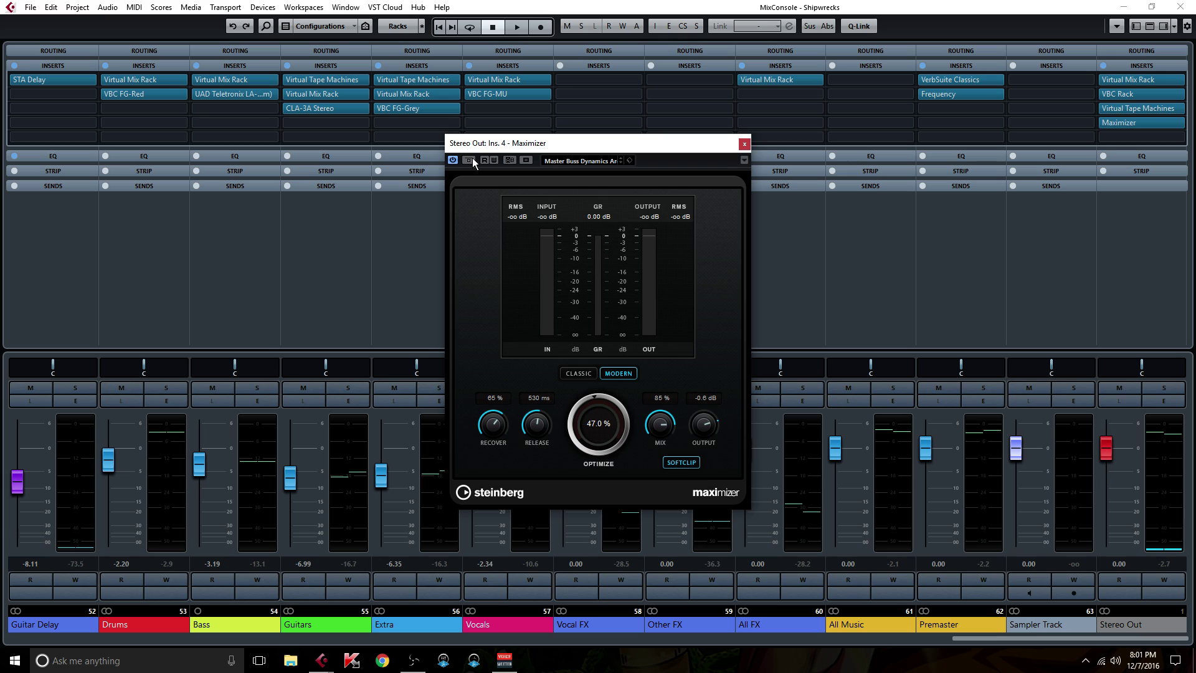
{"action": "left_click", "coordinate": [745, 145]}
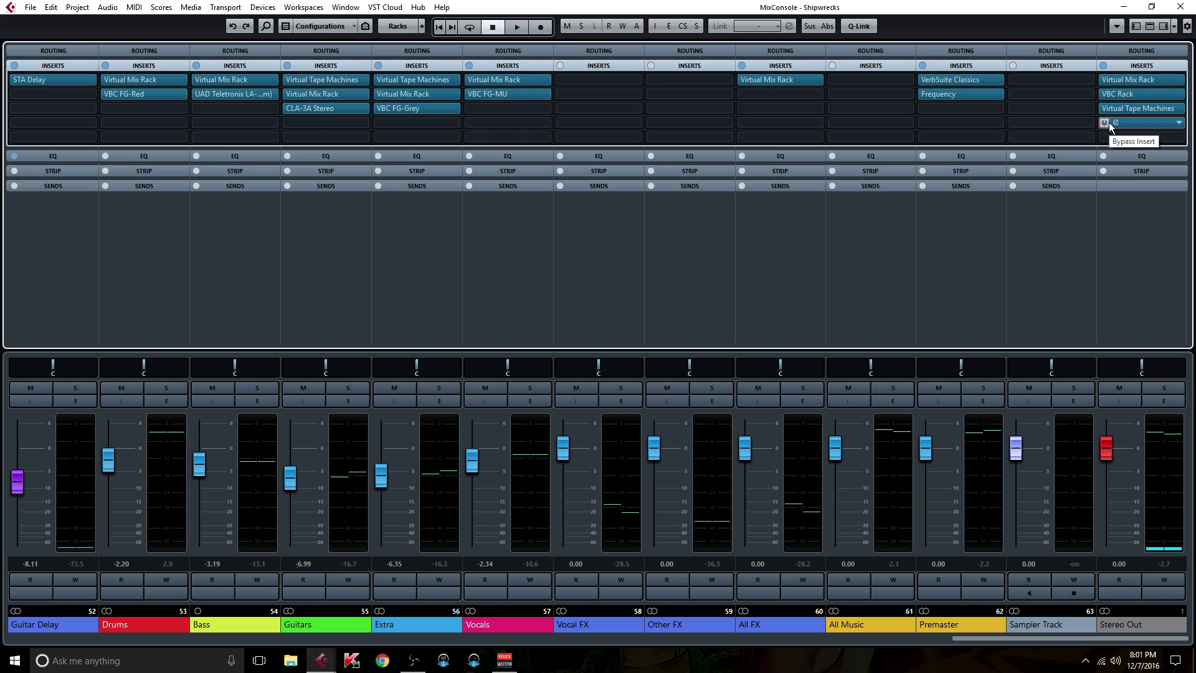
{"action": "left_click", "coordinate": [1143, 122]}
{"action": "left_click", "coordinate": [1156, 138]}
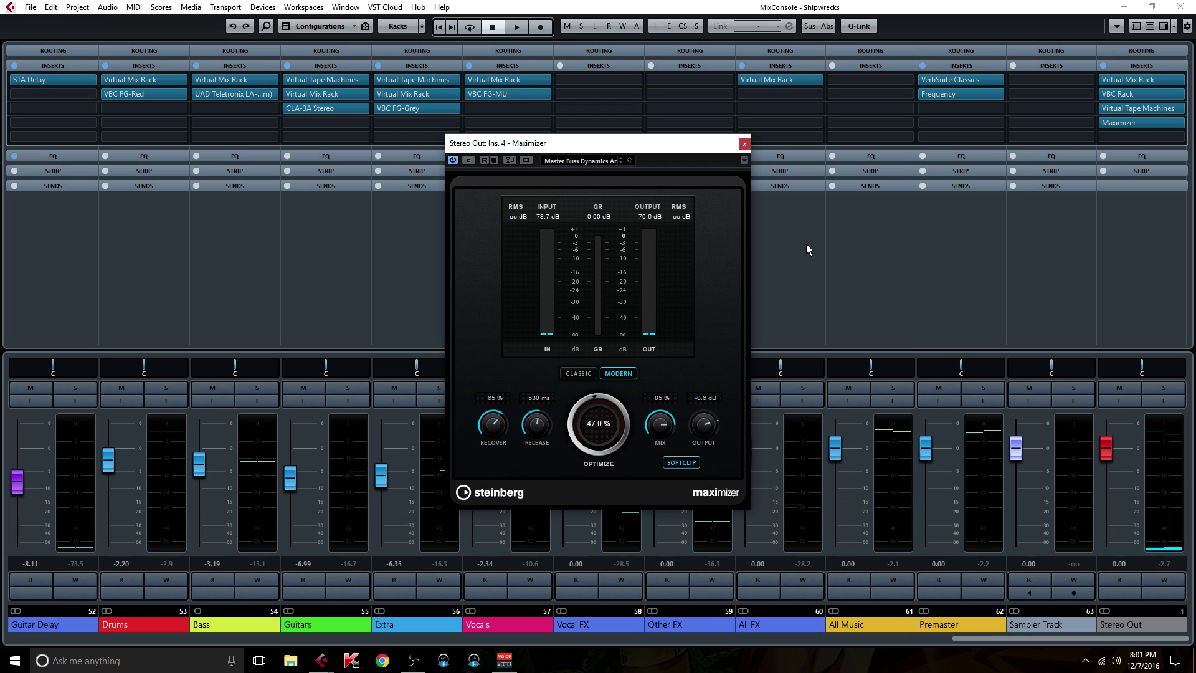
Step: Play the mix, bypassing the Maximizer twice for comparison, then close its editor with it active
{"action": "key", "text": "space"}
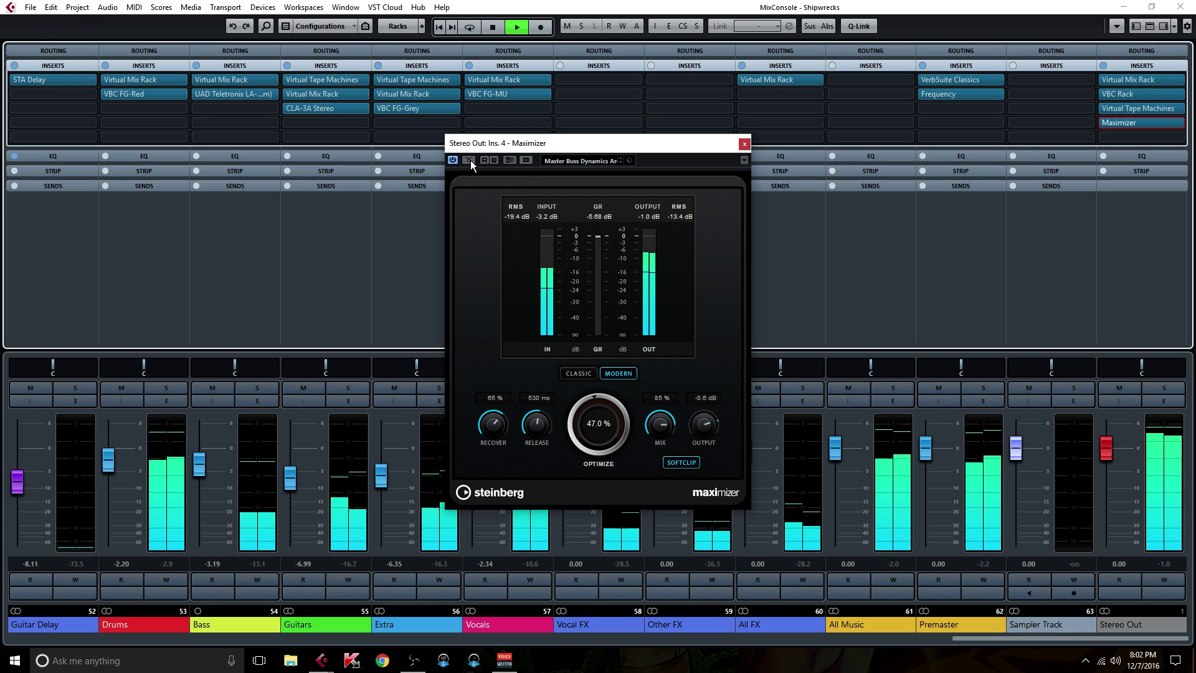
{"action": "left_click", "coordinate": [470, 160]}
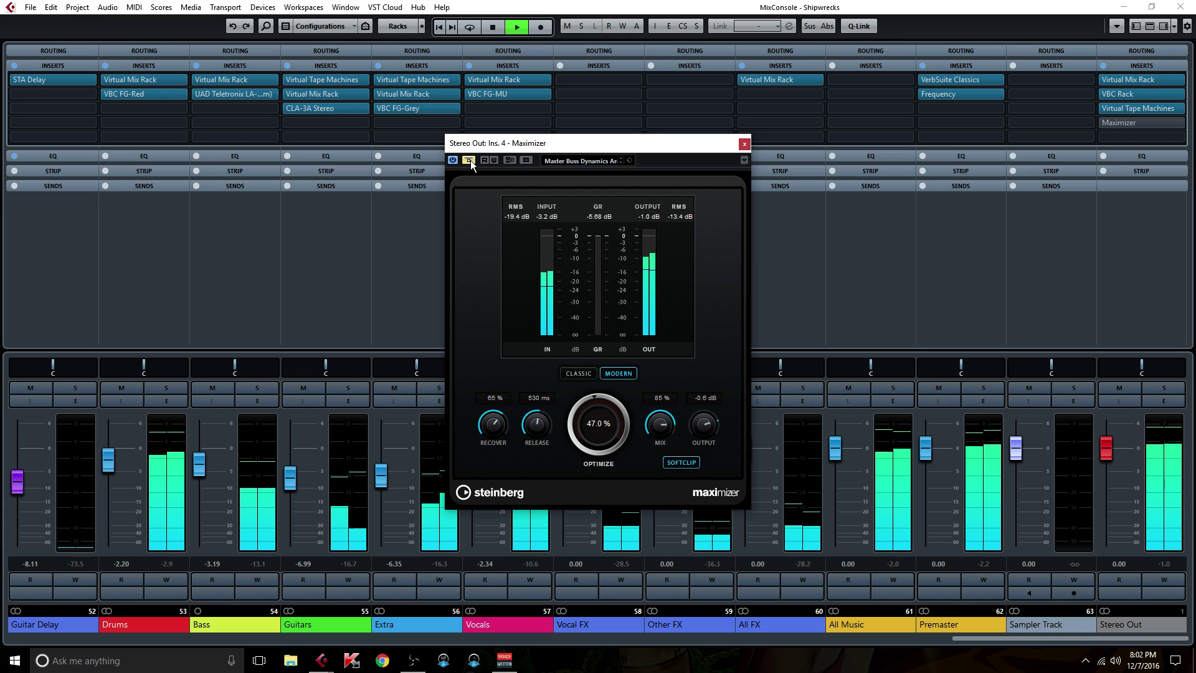
{"action": "left_click", "coordinate": [469, 160]}
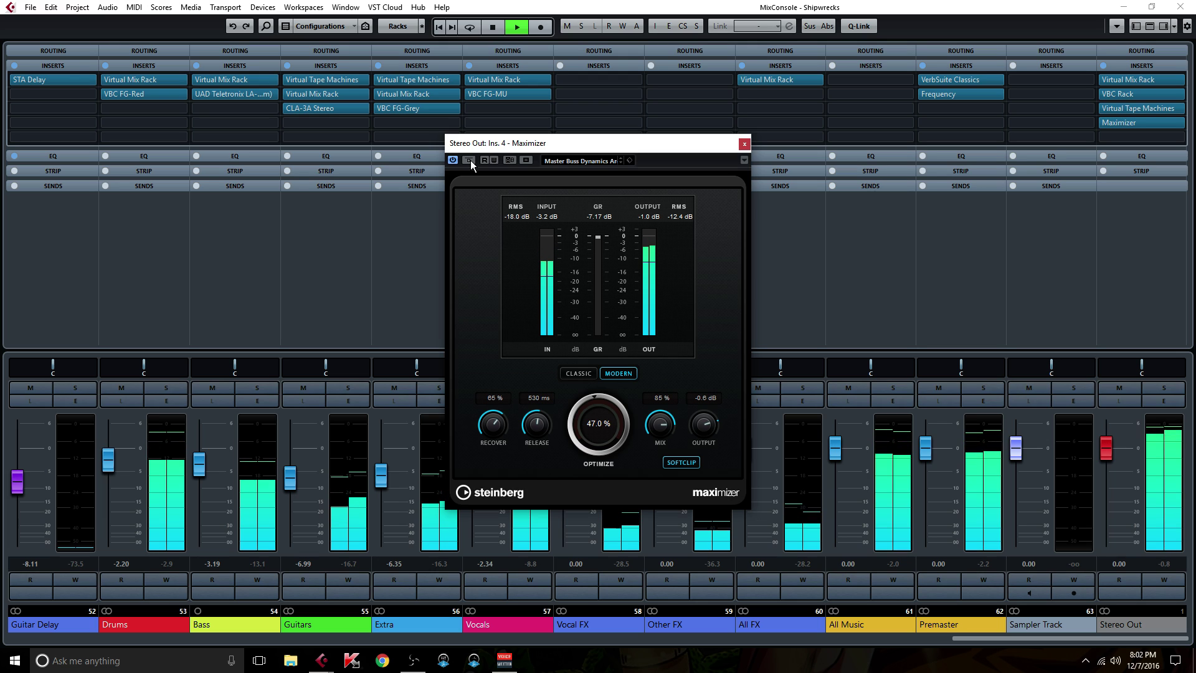
{"action": "left_click", "coordinate": [470, 161]}
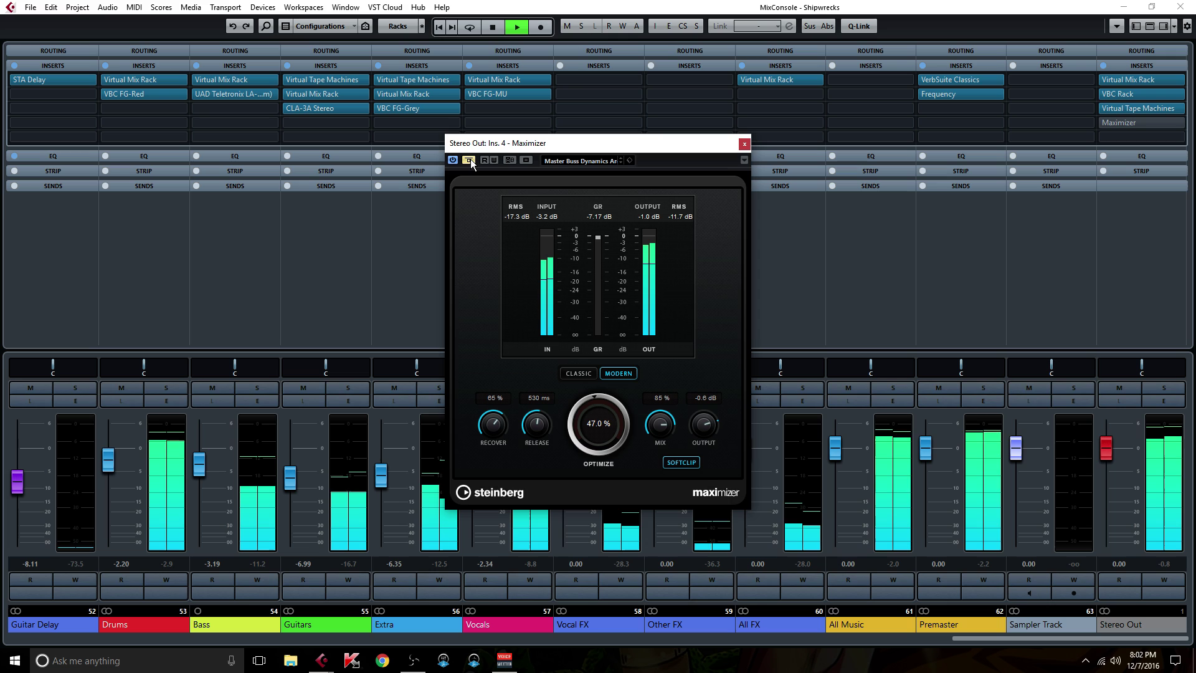
{"action": "left_click", "coordinate": [472, 159]}
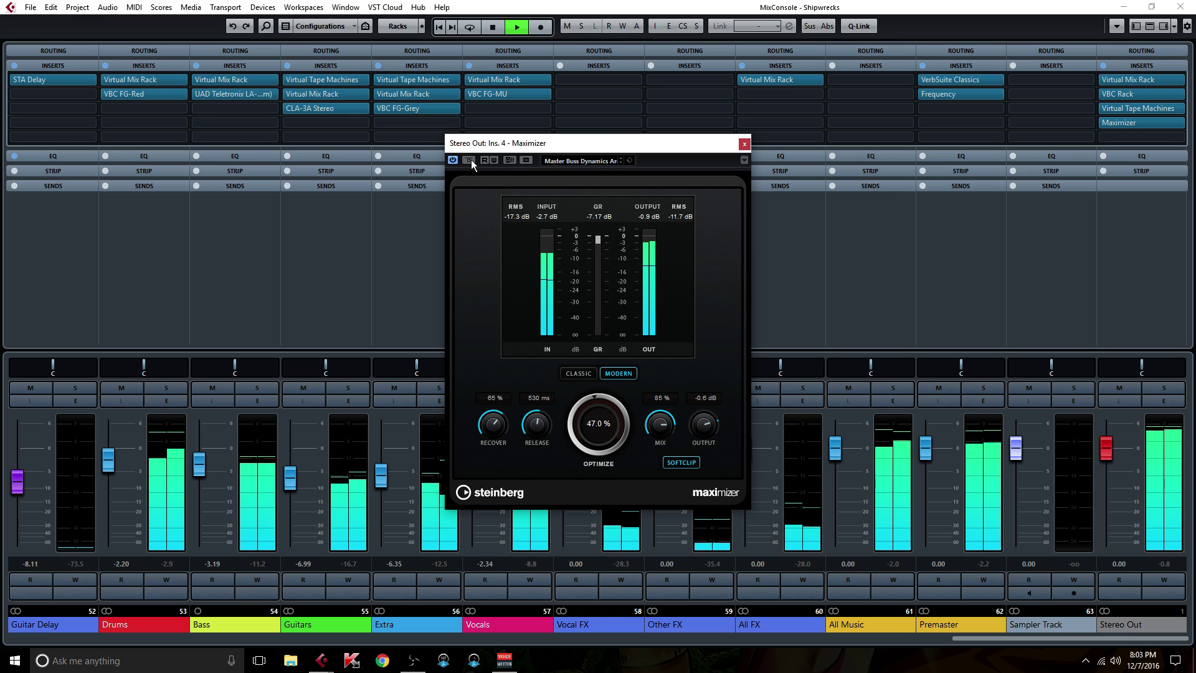
{"action": "left_click", "coordinate": [745, 144]}
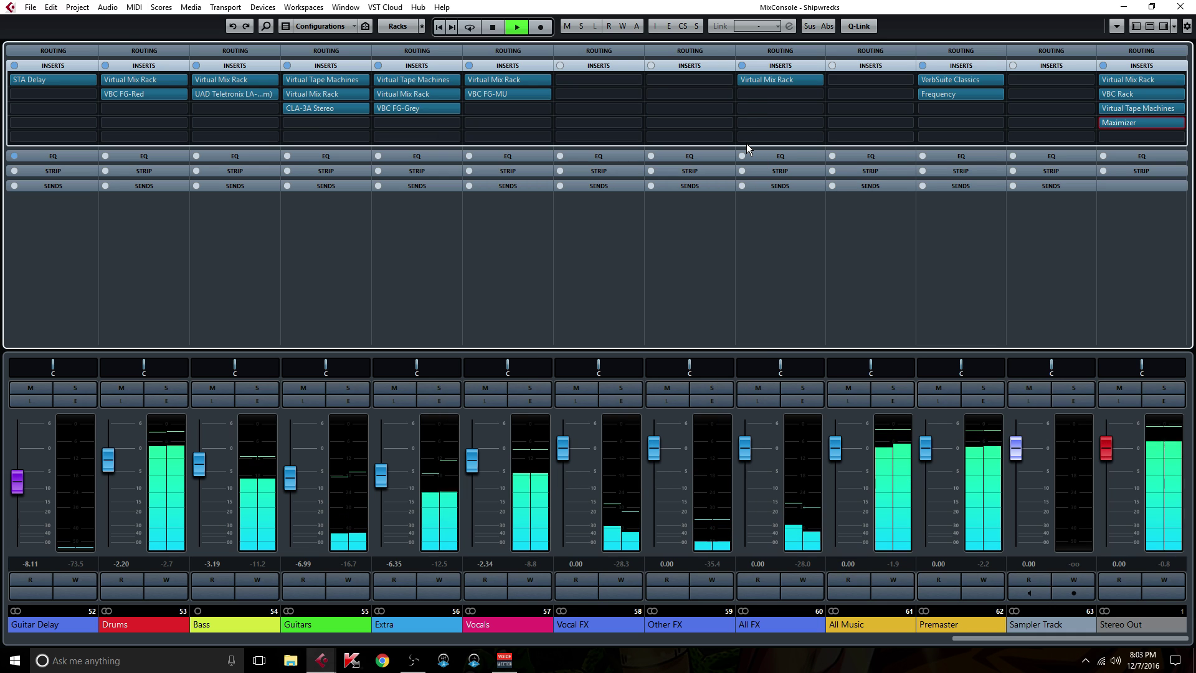
{"action": "key", "text": "space"}
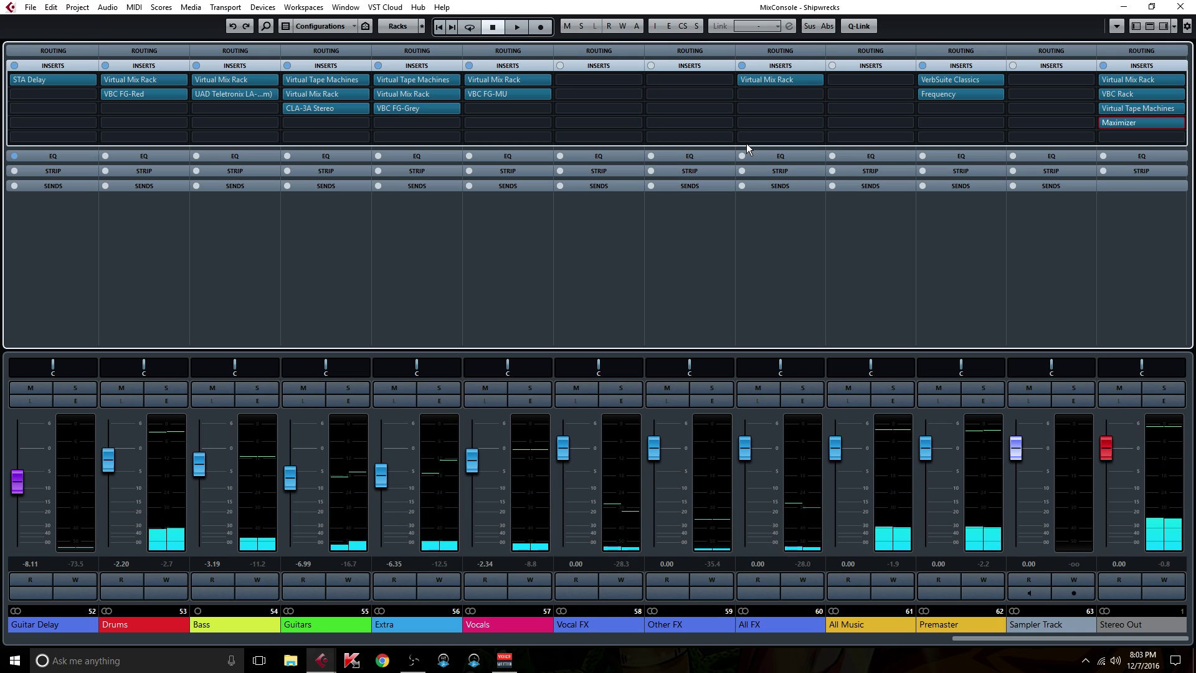
{"action": "left_click", "coordinate": [1142, 122]}
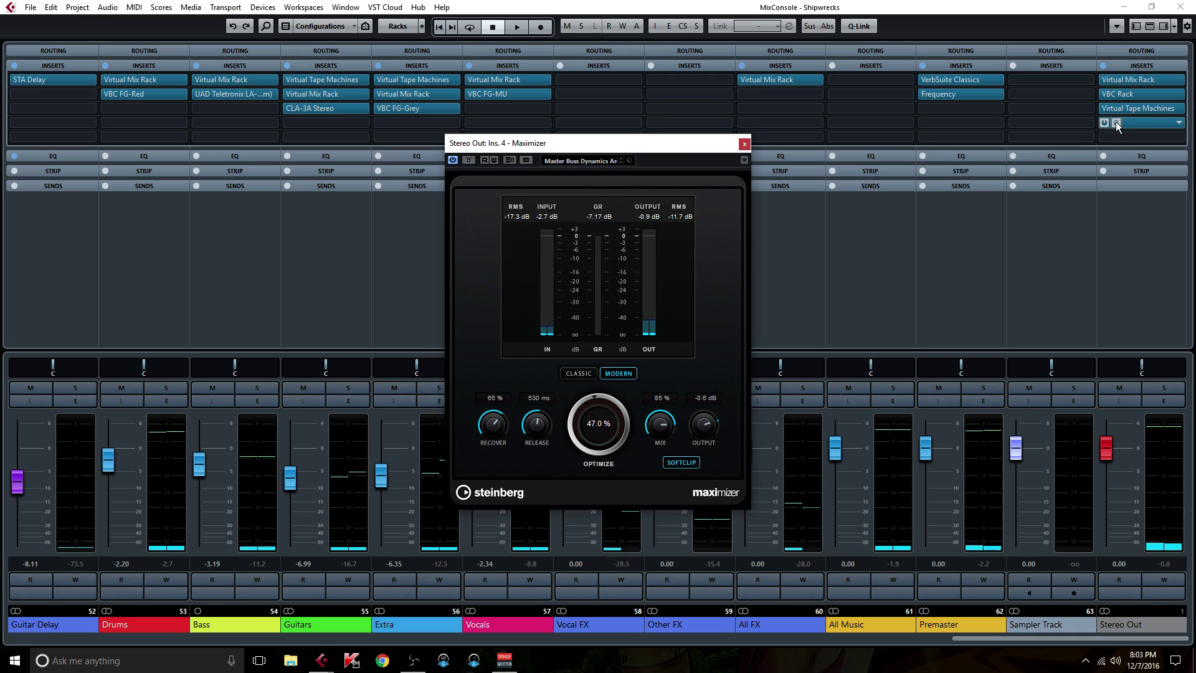
{"action": "left_click", "coordinate": [744, 144]}
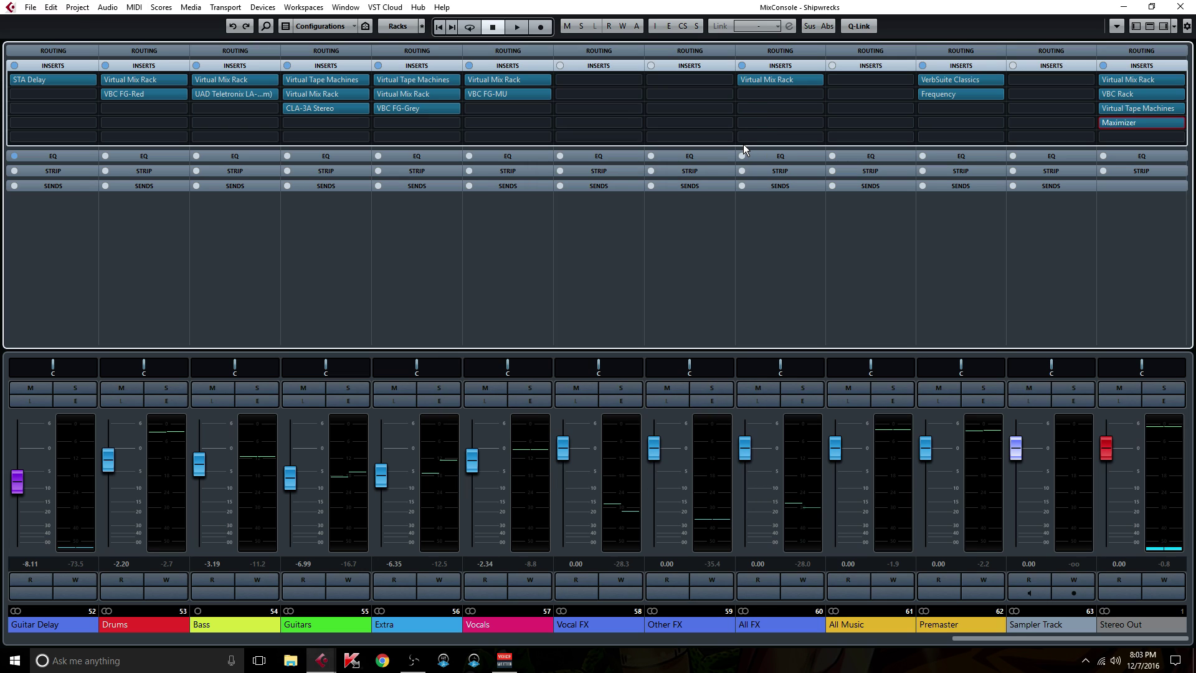
Step: Open the Stereo Out Maximizer and Premaster Frequency EQ editors and arrange them side by side
{"action": "left_click", "coordinate": [1140, 122]}
{"action": "left_click", "coordinate": [952, 95]}
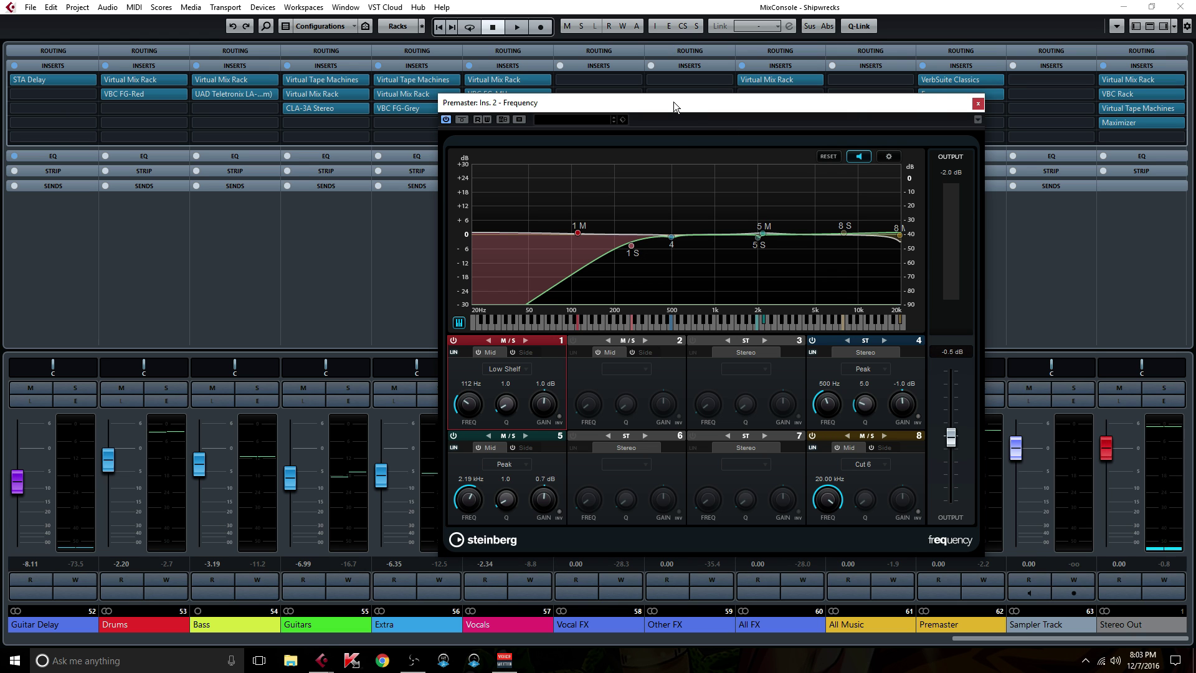
{"action": "left_click_drag", "start_coordinate": [674, 102], "coordinate": [275, 140]}
{"action": "left_click_drag", "start_coordinate": [662, 139], "coordinate": [887, 158]}
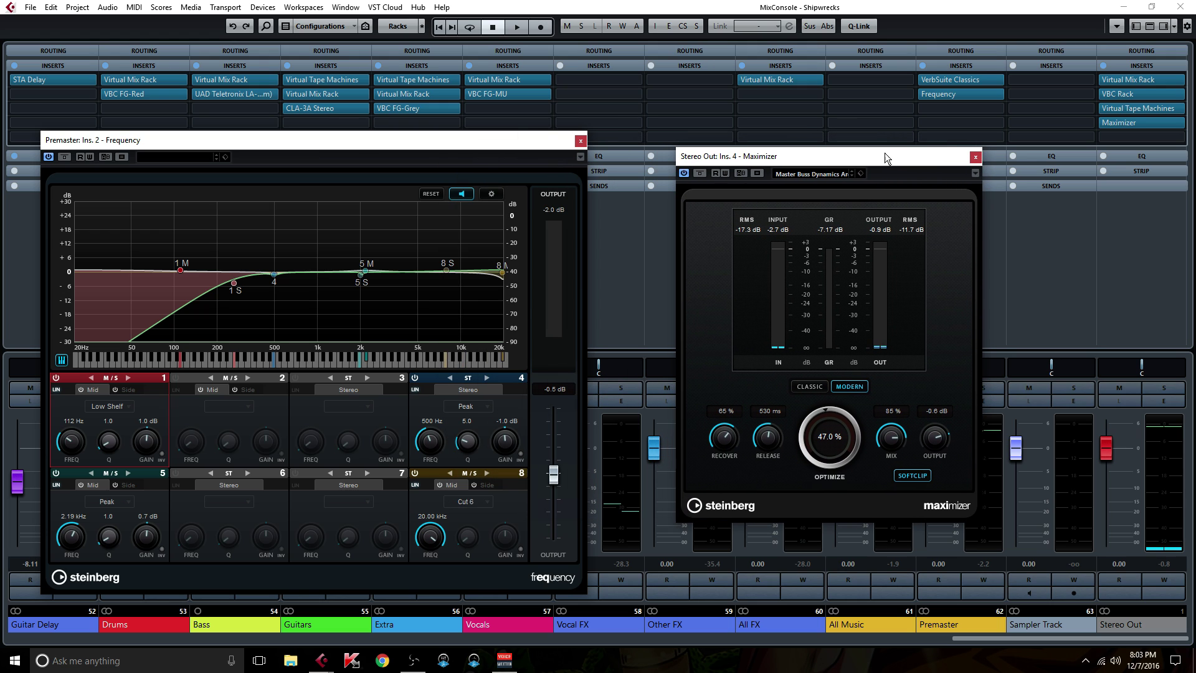
{"action": "left_click_drag", "start_coordinate": [480, 143], "coordinate": [521, 127]}
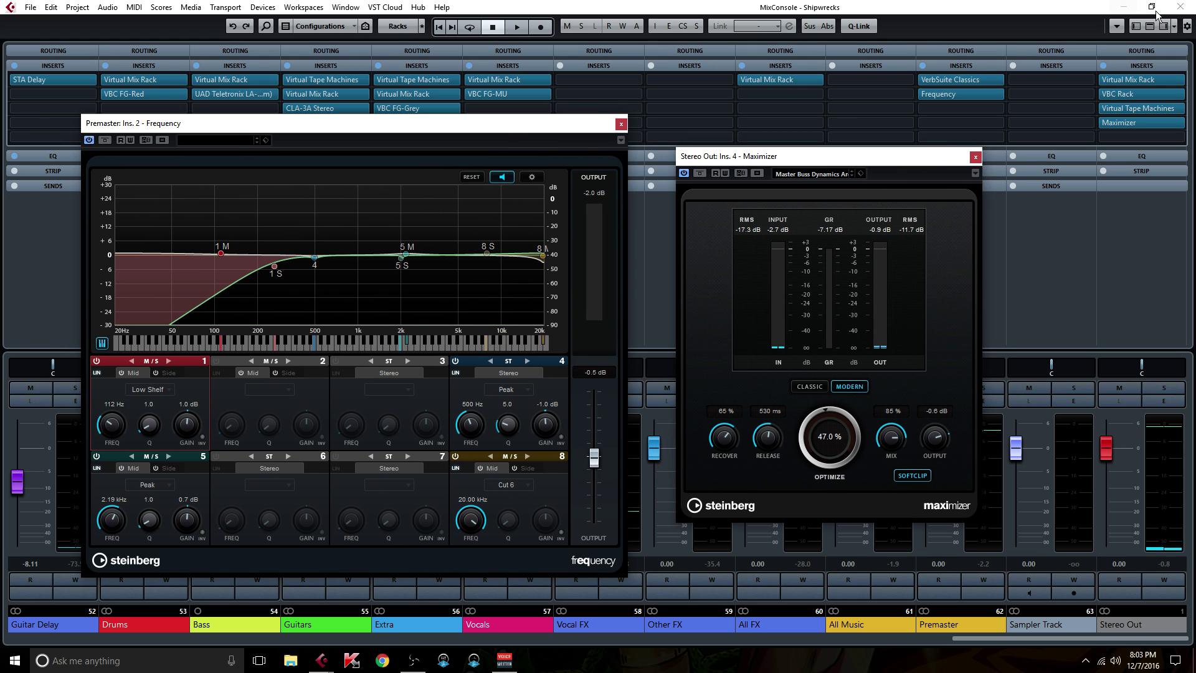
Step: Swap the MixConsole window for the Lower Zone mixer and reposition both editor windows
{"action": "left_click", "coordinate": [1180, 7]}
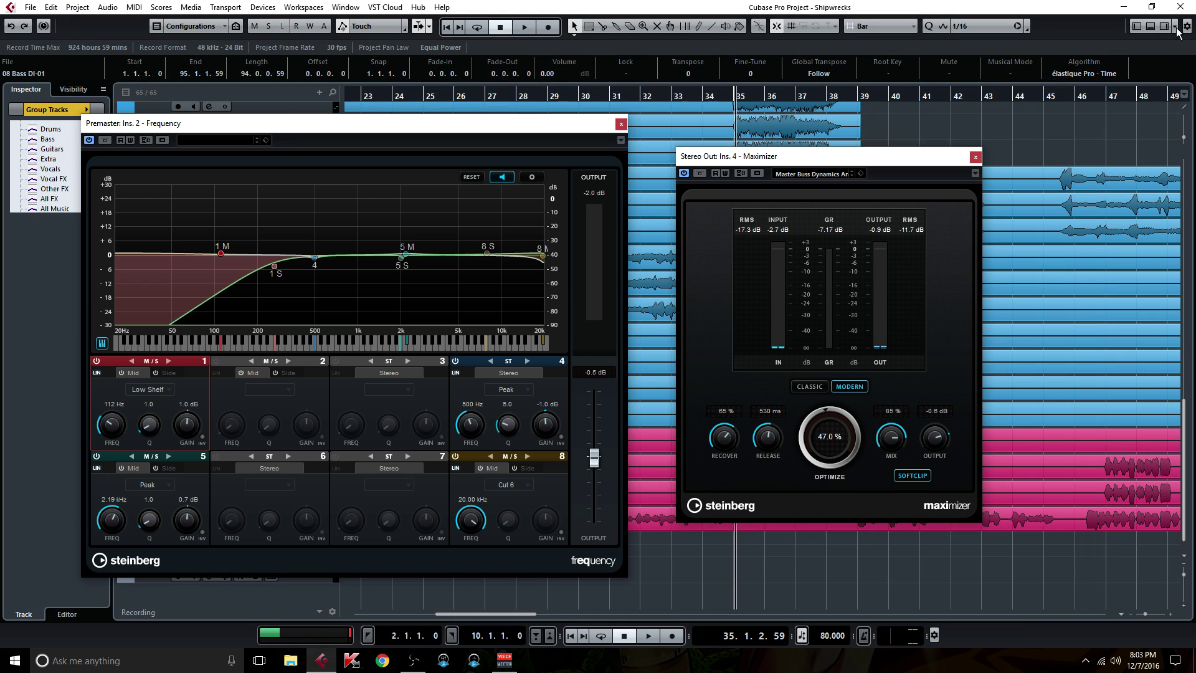
{"action": "left_click", "coordinate": [1150, 28]}
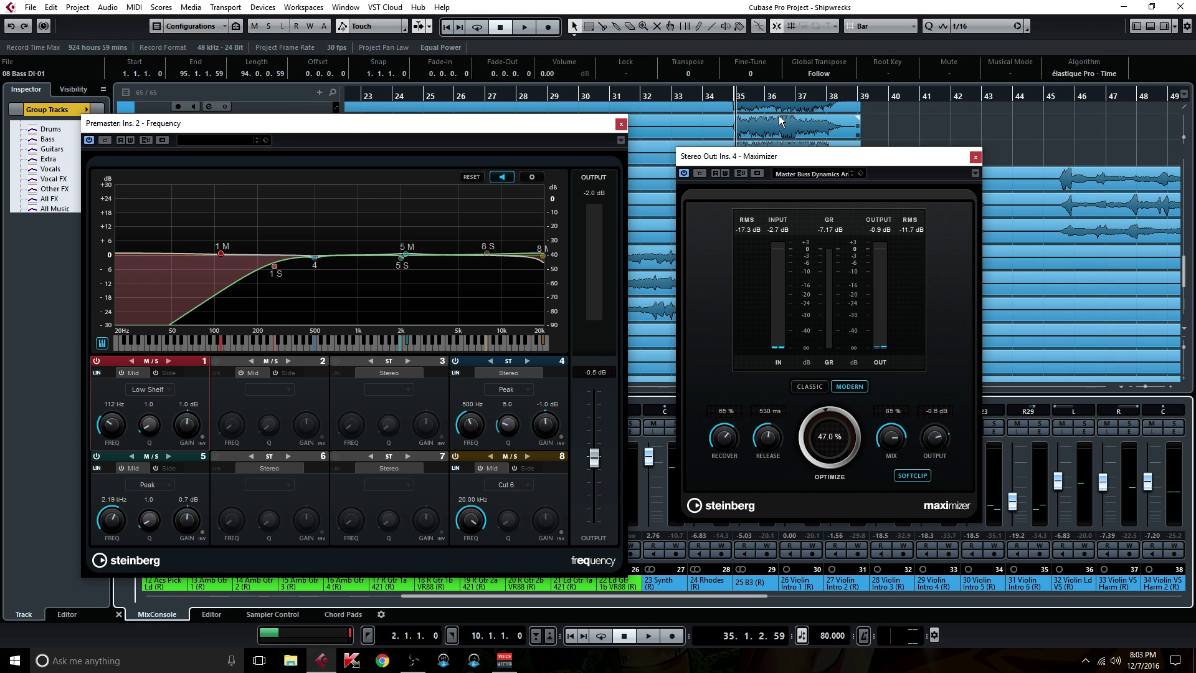
{"action": "left_click_drag", "start_coordinate": [790, 155], "coordinate": [826, 118]}
{"action": "left_click_drag", "start_coordinate": [347, 124], "coordinate": [358, 88]}
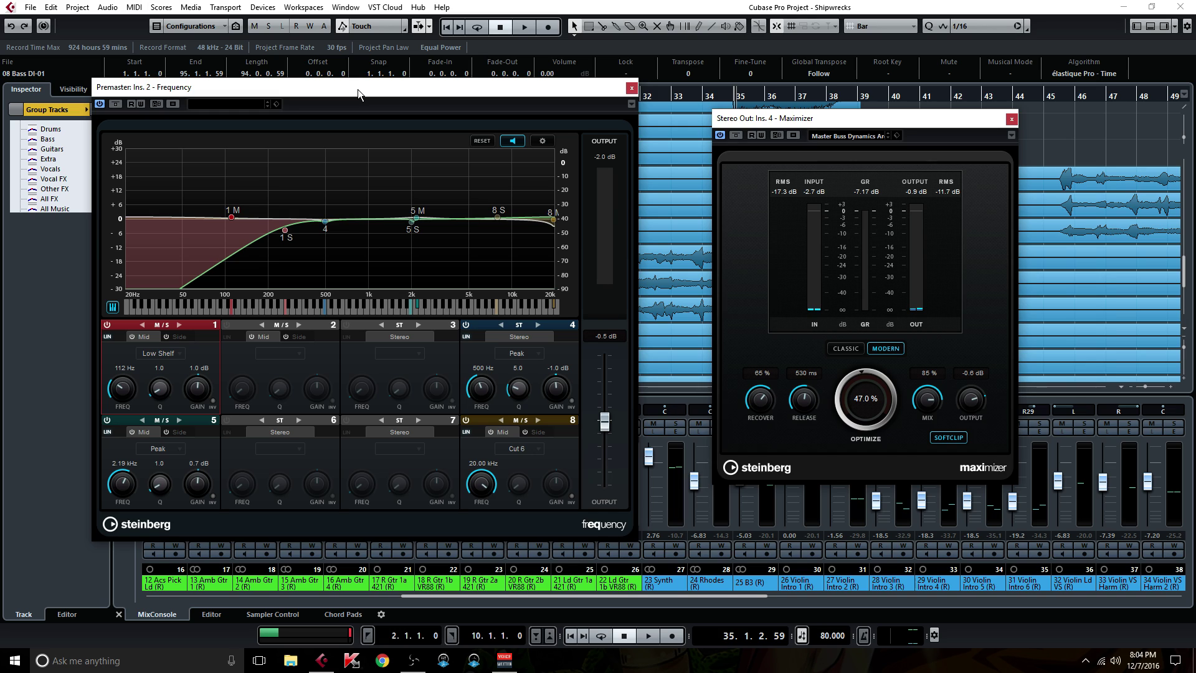
{"action": "left_click", "coordinate": [273, 9]}
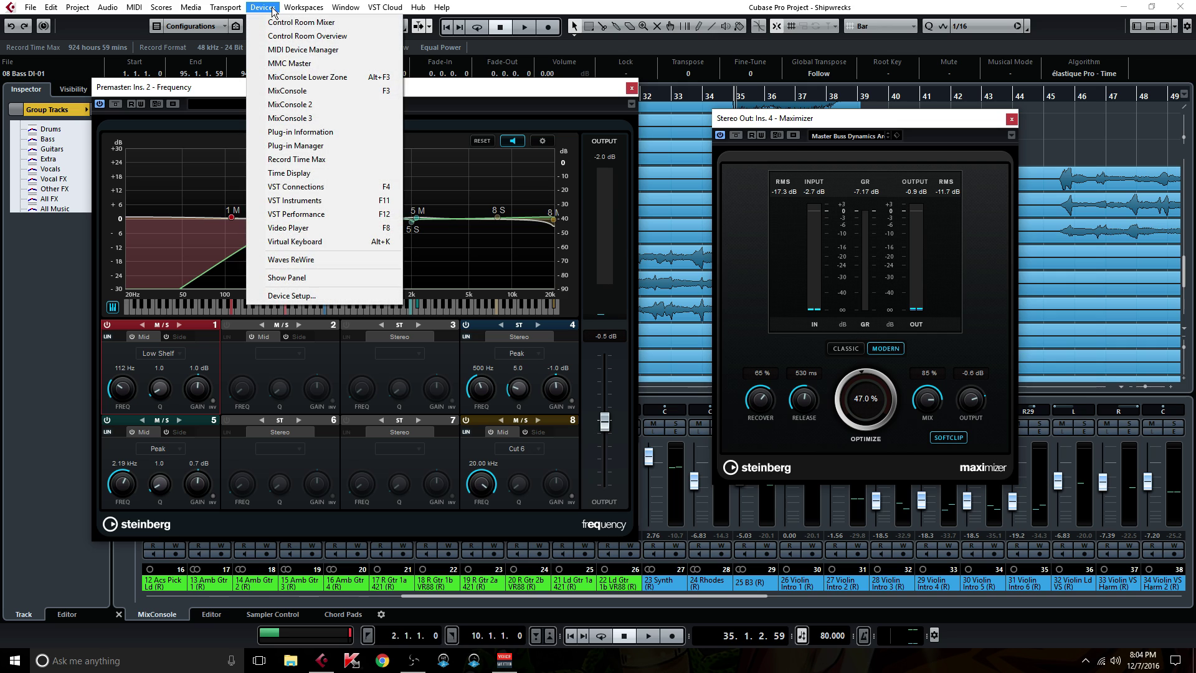
{"action": "left_click", "coordinate": [318, 149]}
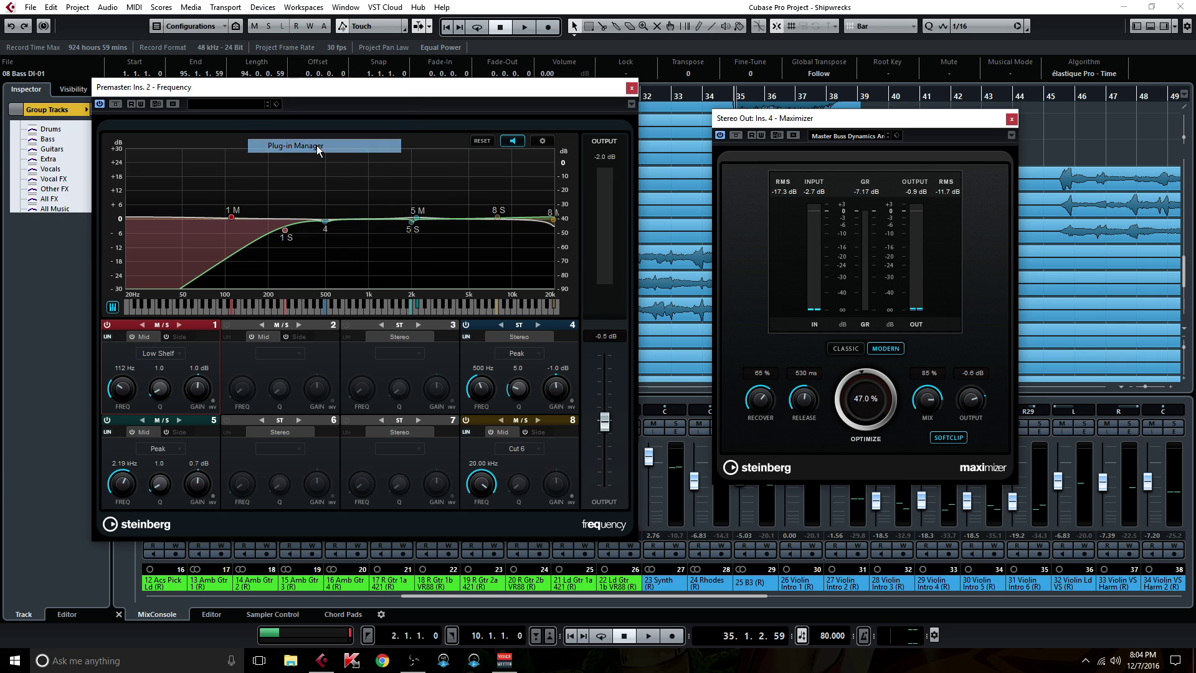
{"action": "left_click_drag", "start_coordinate": [579, 99], "coordinate": [386, 190]}
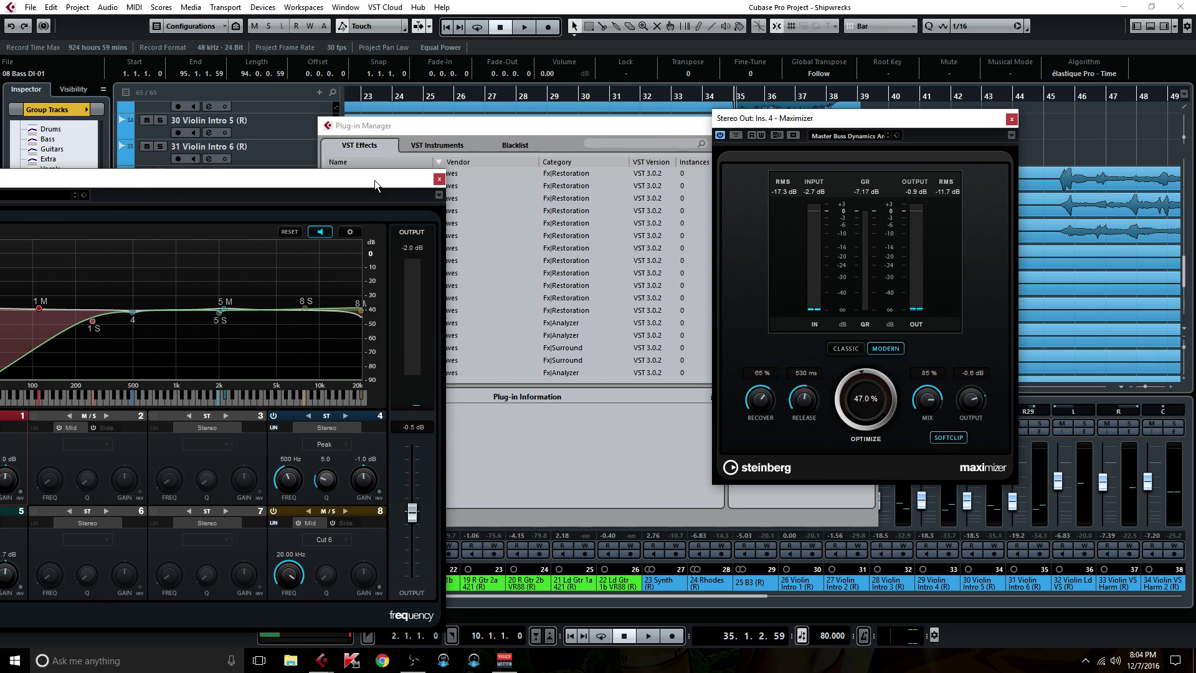
{"action": "left_click", "coordinate": [529, 144]}
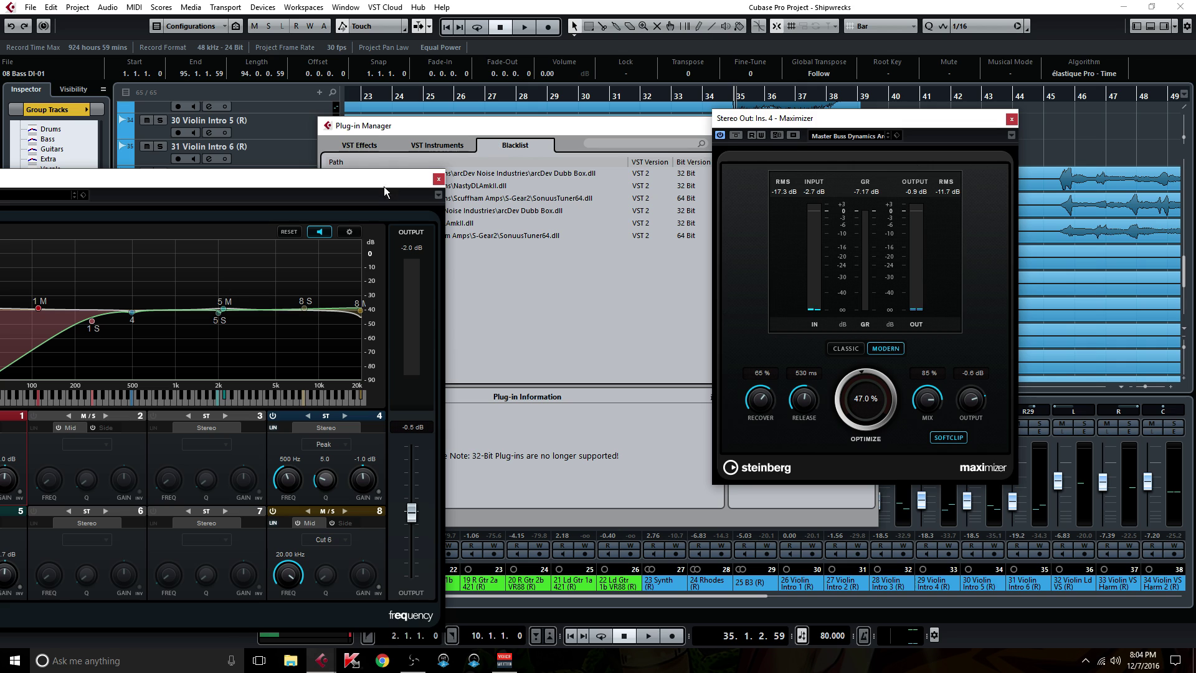
{"action": "left_click_drag", "start_coordinate": [358, 180], "coordinate": [513, 290]}
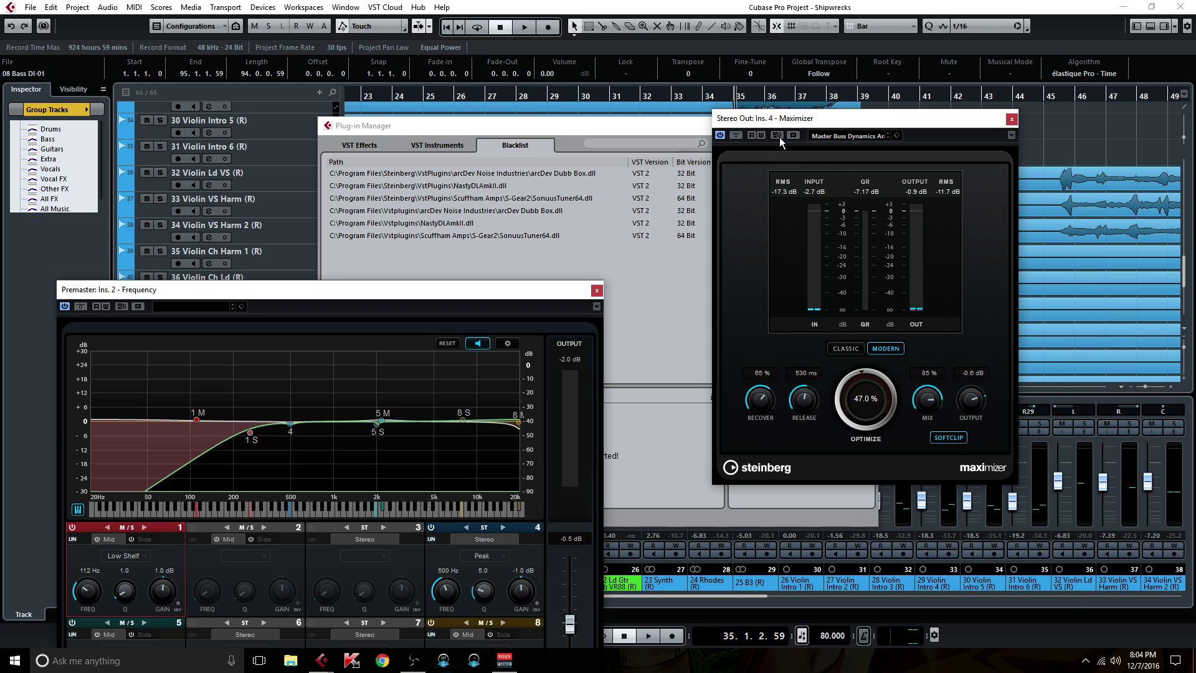
{"action": "left_click_drag", "start_coordinate": [790, 118], "coordinate": [883, 138]}
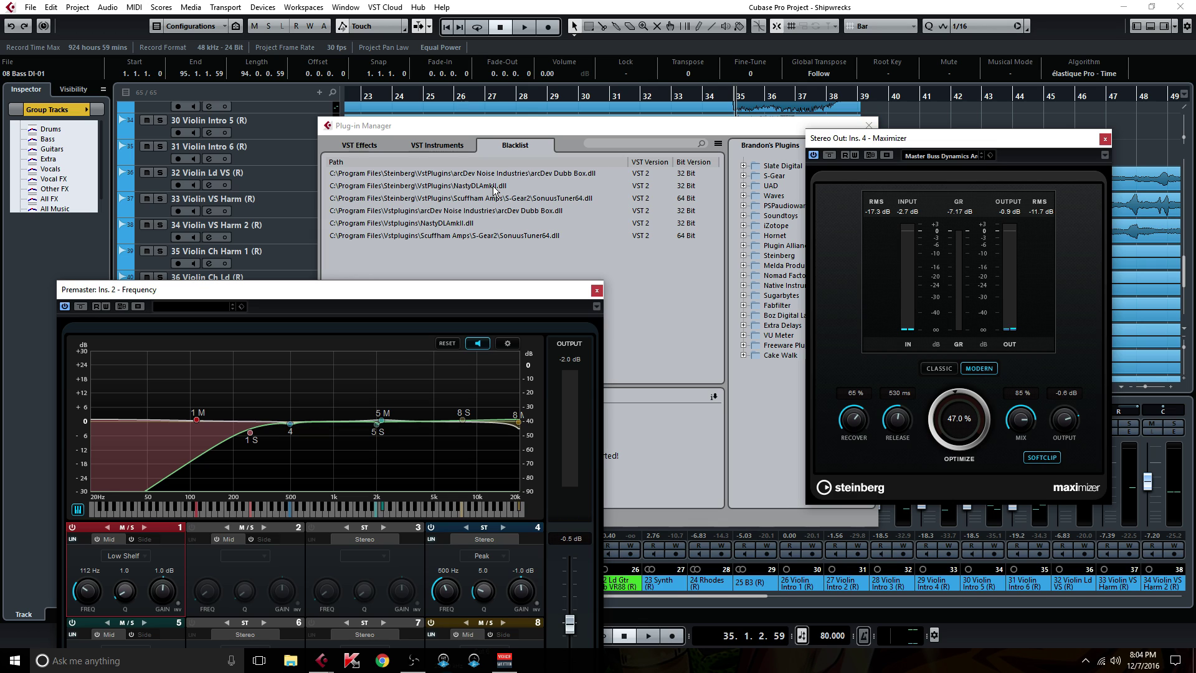
{"action": "left_click", "coordinate": [870, 127]}
{"action": "left_click_drag", "start_coordinate": [470, 288], "coordinate": [475, 101]}
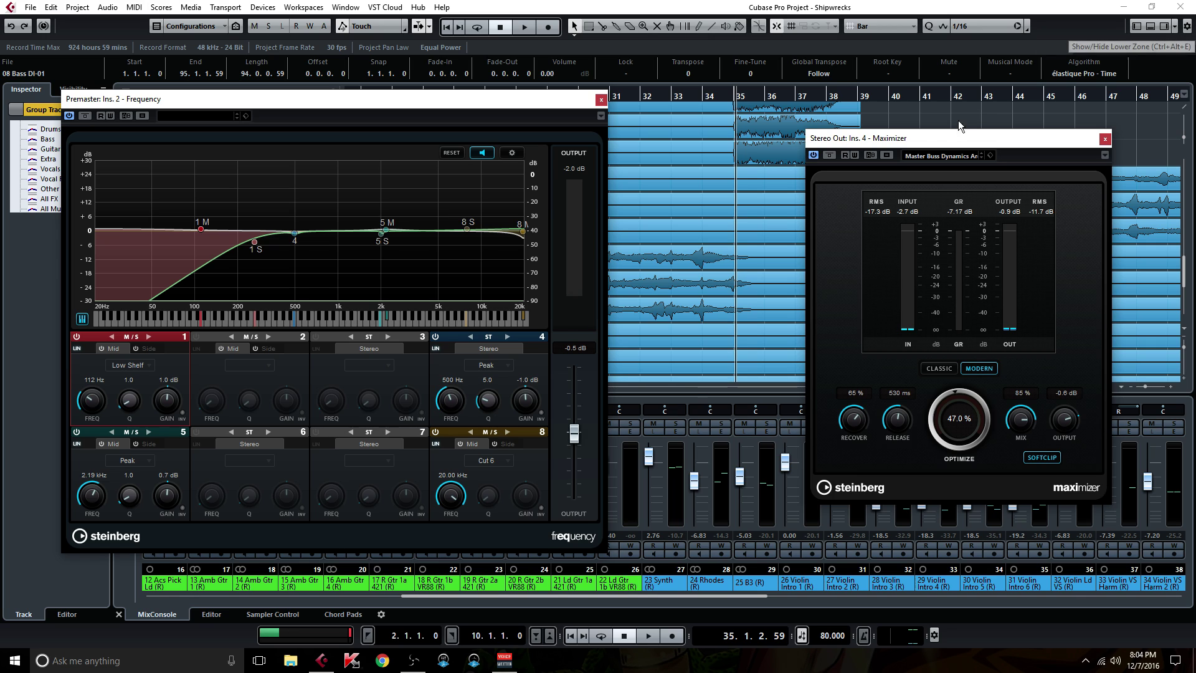
Step: Hide the Lower Zone mixer and move the Frequency and Maximizer windows up into place
{"action": "left_click", "coordinate": [1151, 26]}
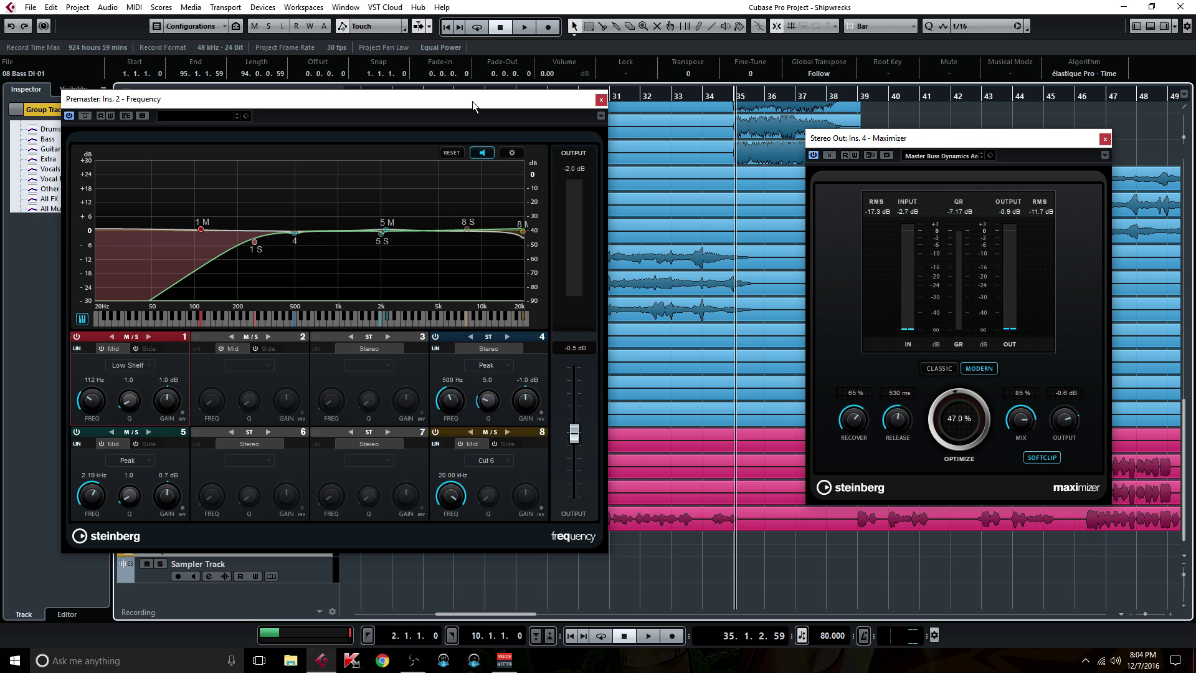
{"action": "left_click_drag", "start_coordinate": [472, 101], "coordinate": [586, 88]}
{"action": "left_click_drag", "start_coordinate": [892, 143], "coordinate": [840, 120]}
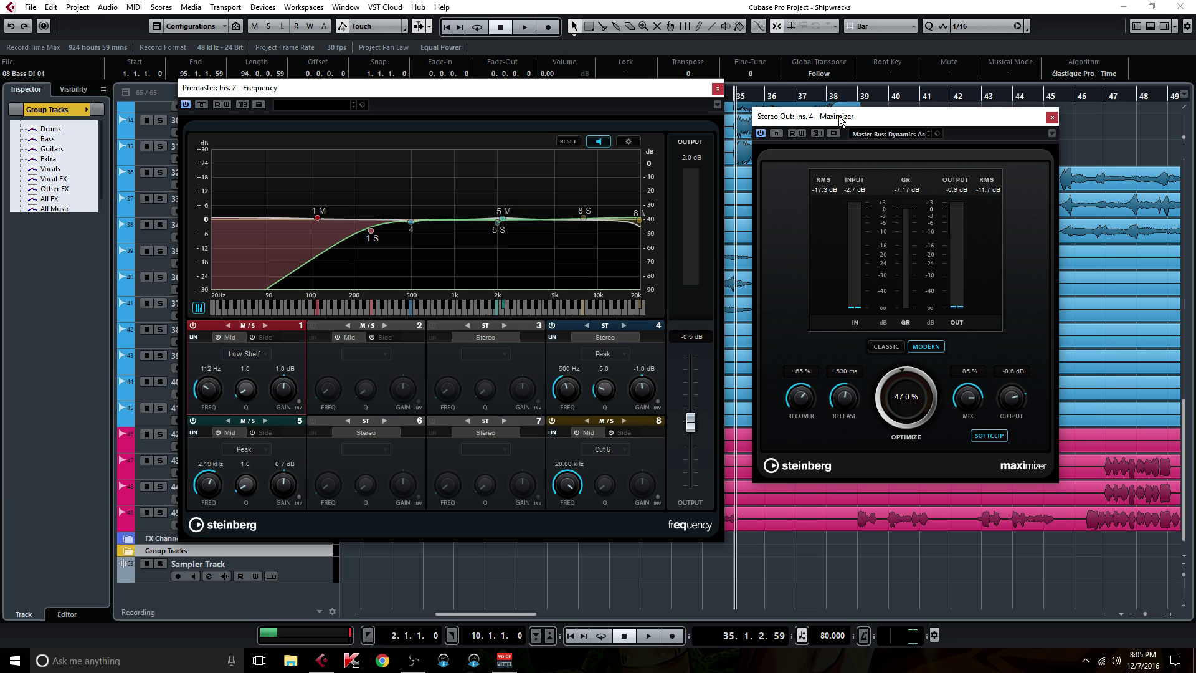
{"action": "left_click", "coordinate": [570, 390]}
{"action": "left_click", "coordinate": [620, 433]}
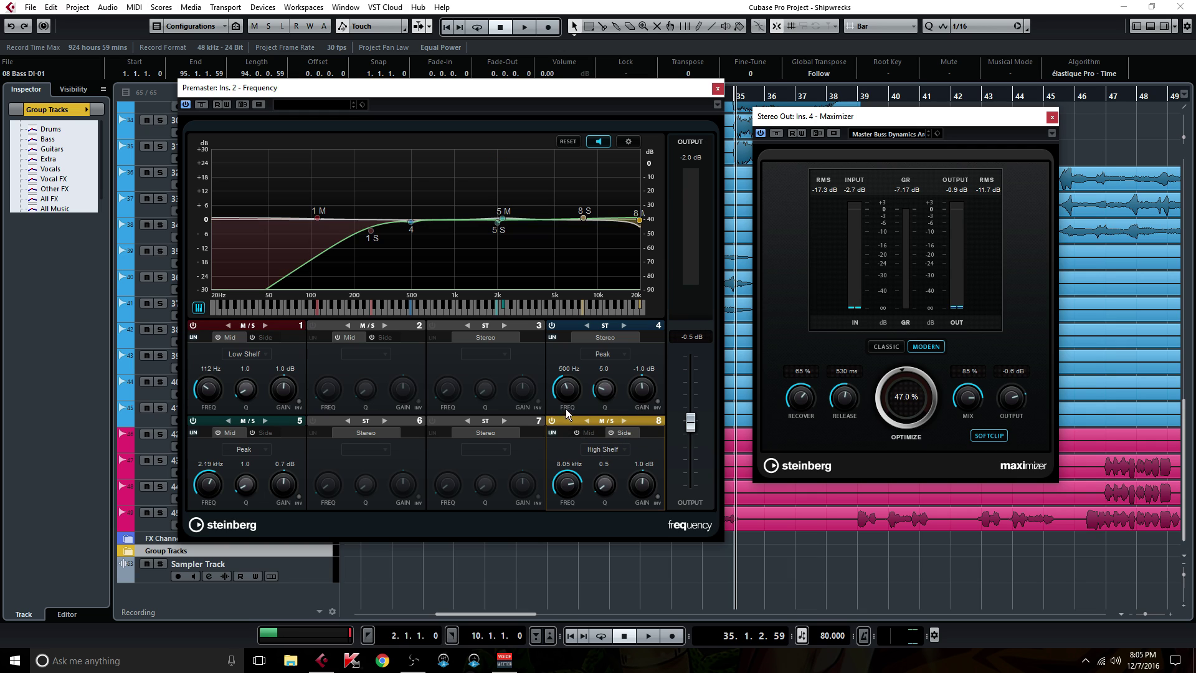
{"action": "left_click", "coordinate": [572, 391]}
{"action": "left_click", "coordinate": [590, 433]}
{"action": "left_click", "coordinate": [571, 486]}
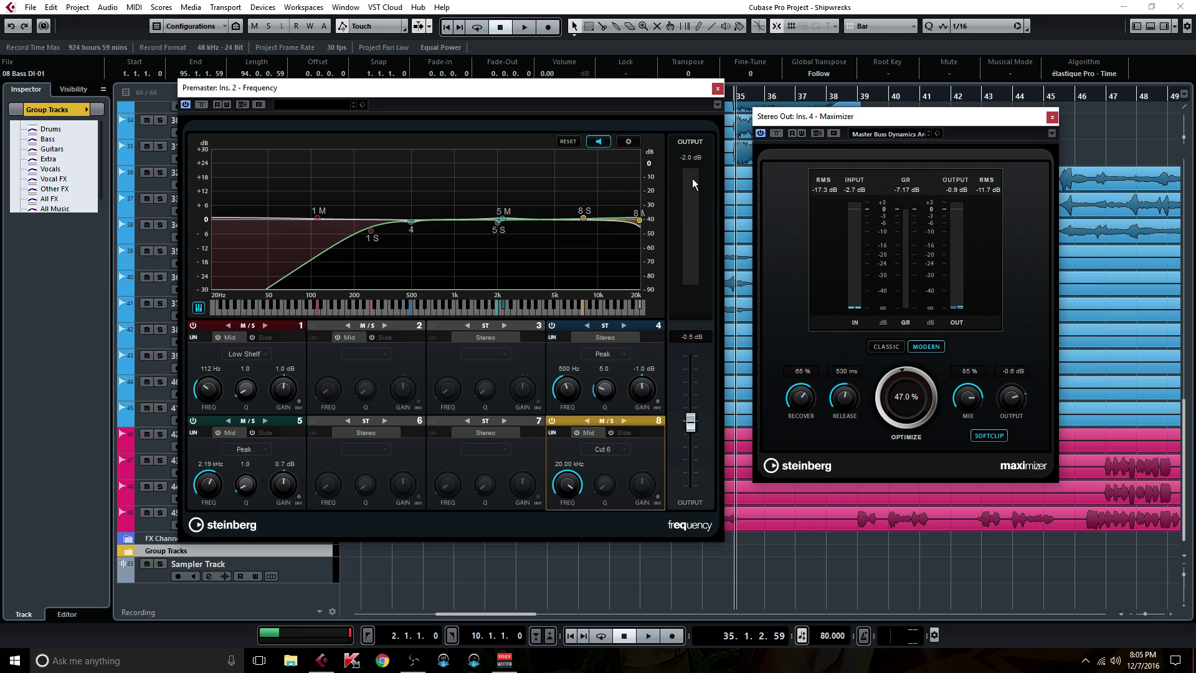
{"action": "left_click", "coordinate": [622, 433]}
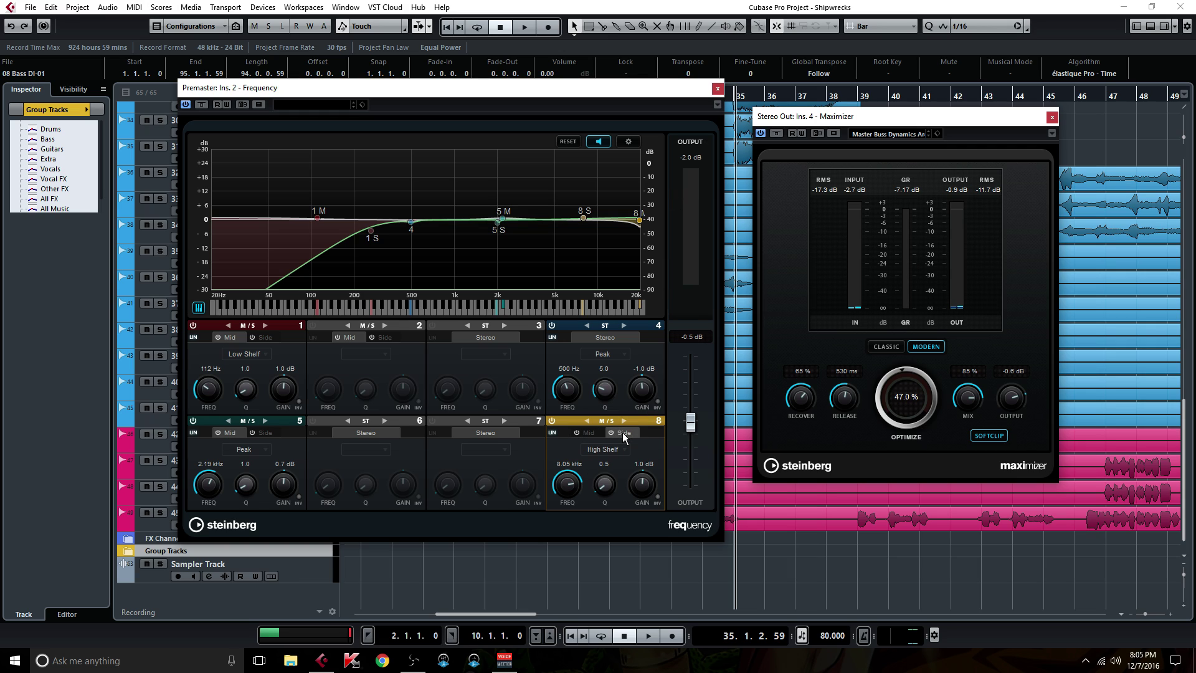
{"action": "left_click", "coordinate": [587, 433]}
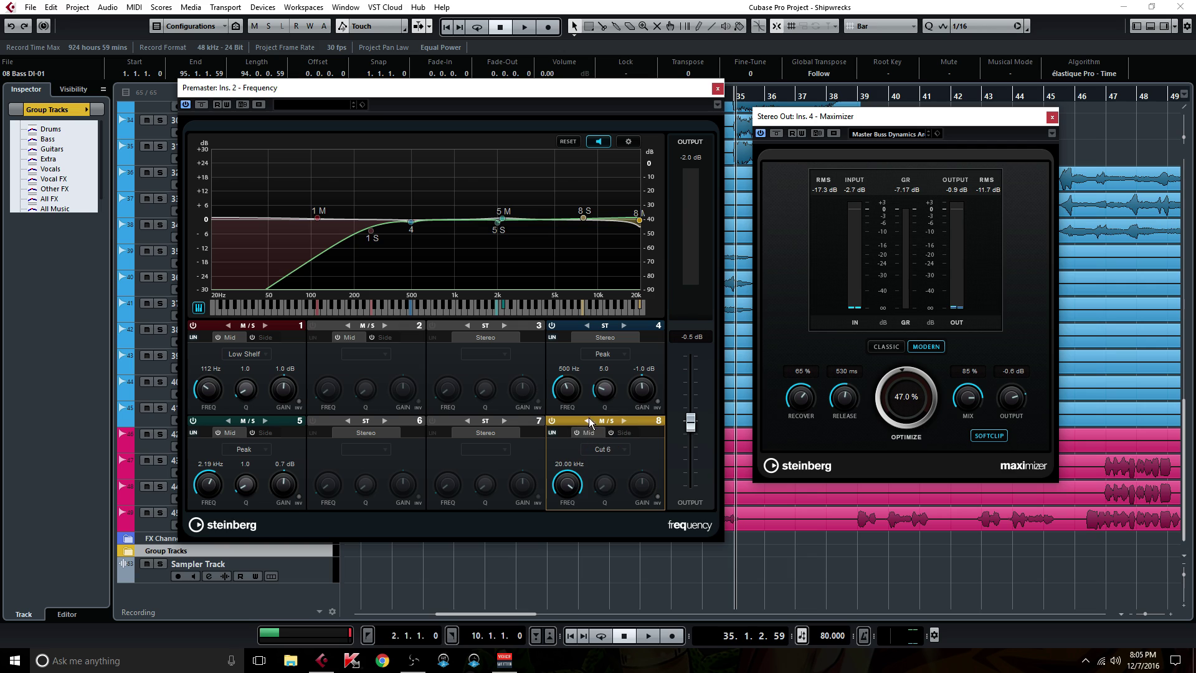
{"action": "left_click", "coordinate": [568, 394]}
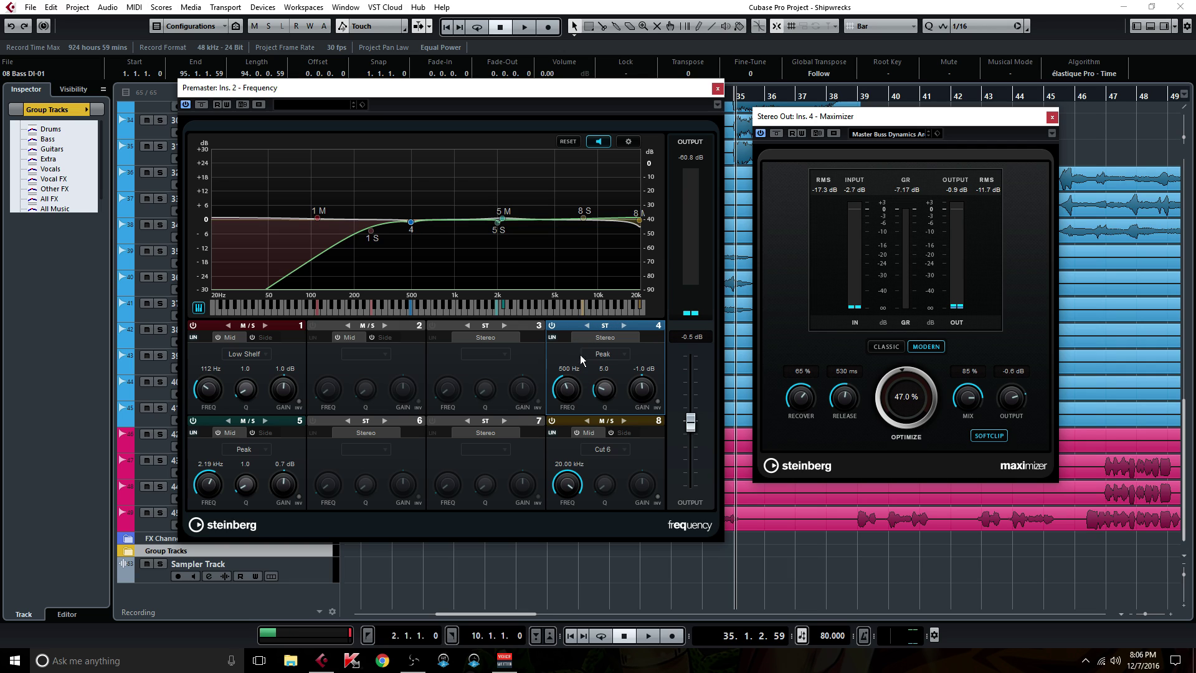
{"action": "left_click", "coordinate": [567, 391]}
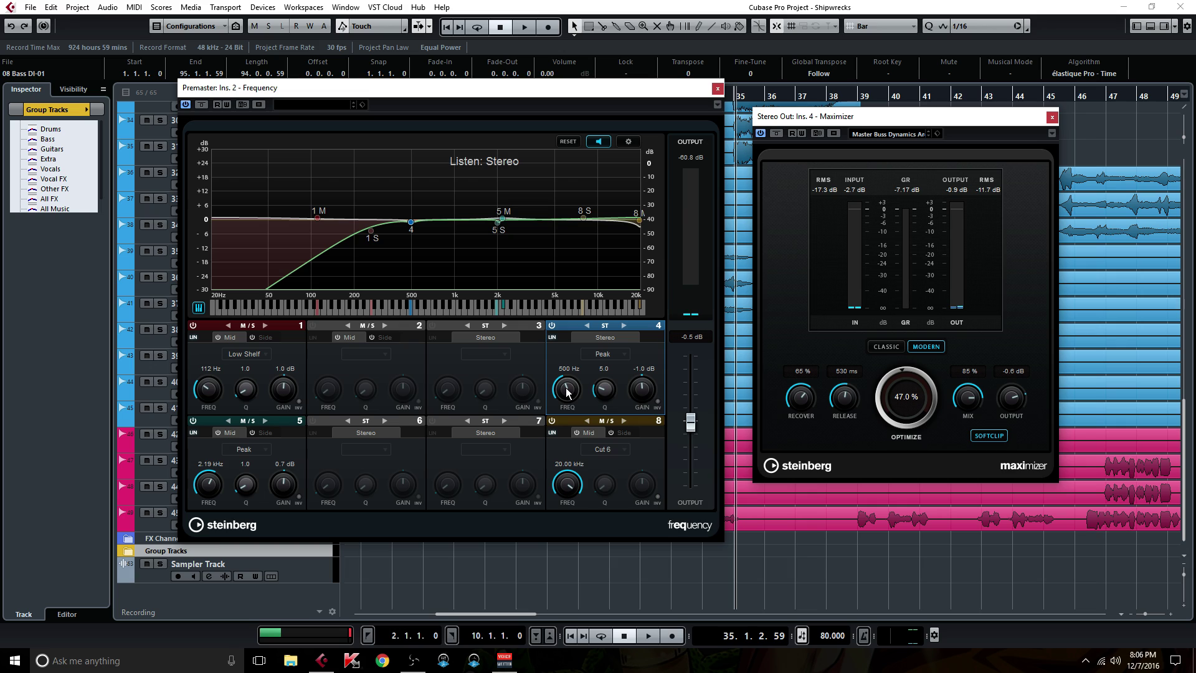